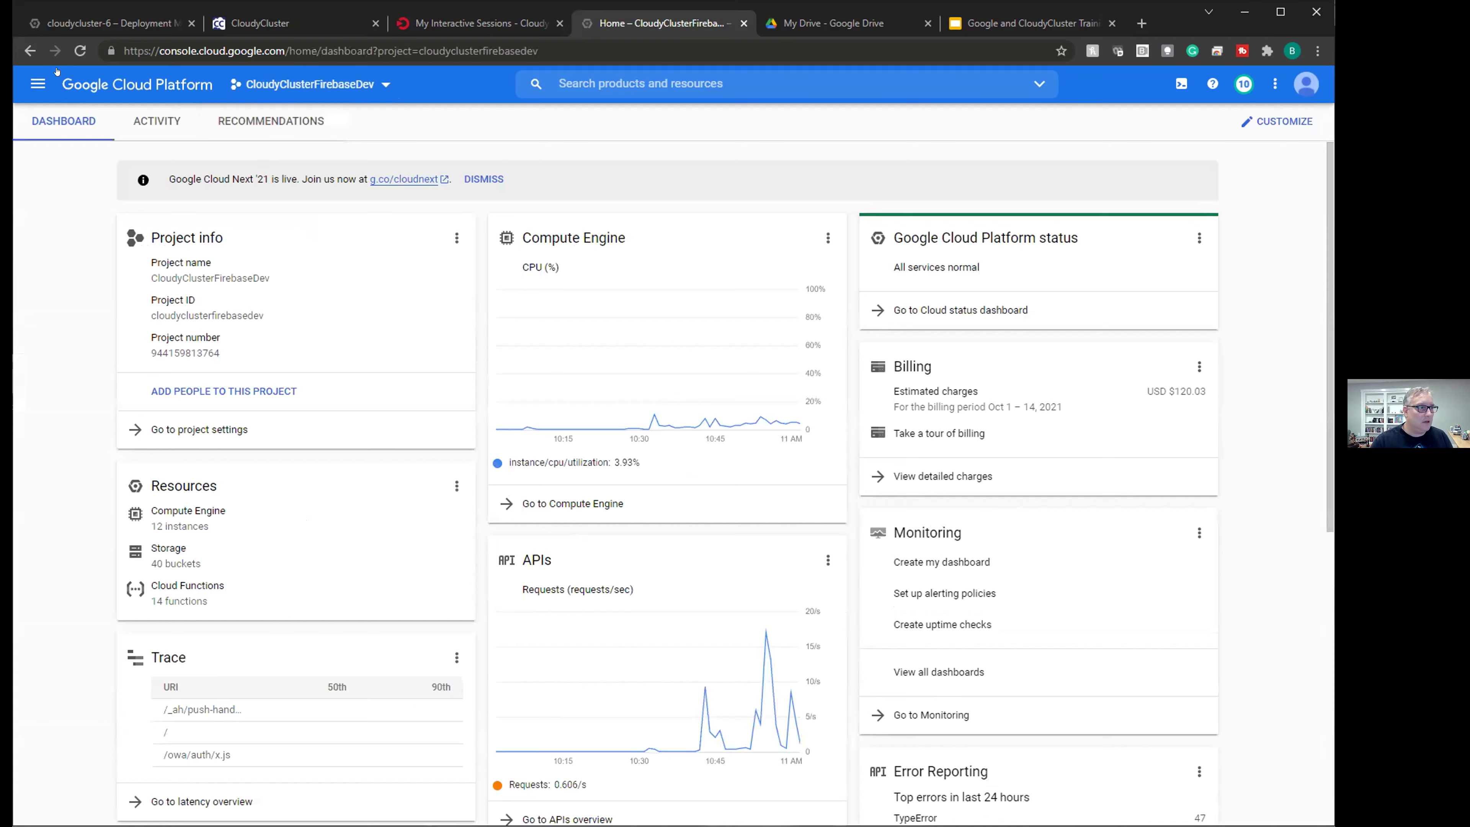
- Return to the VM instance creation form and name the new instance bubba
{"action": "left_click", "coordinate": [28, 47]}
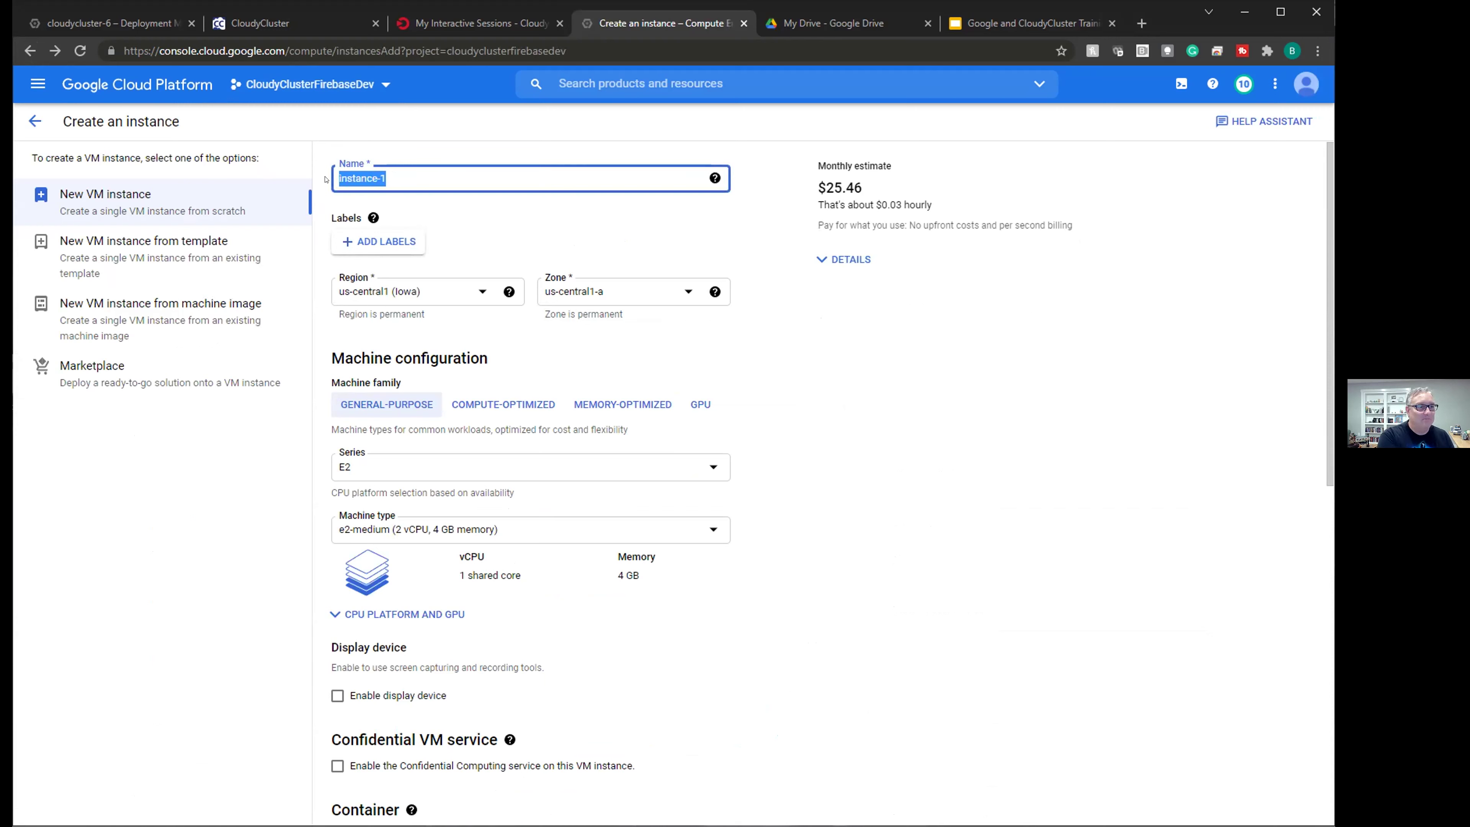
{"action": "type", "text": "bubba"}
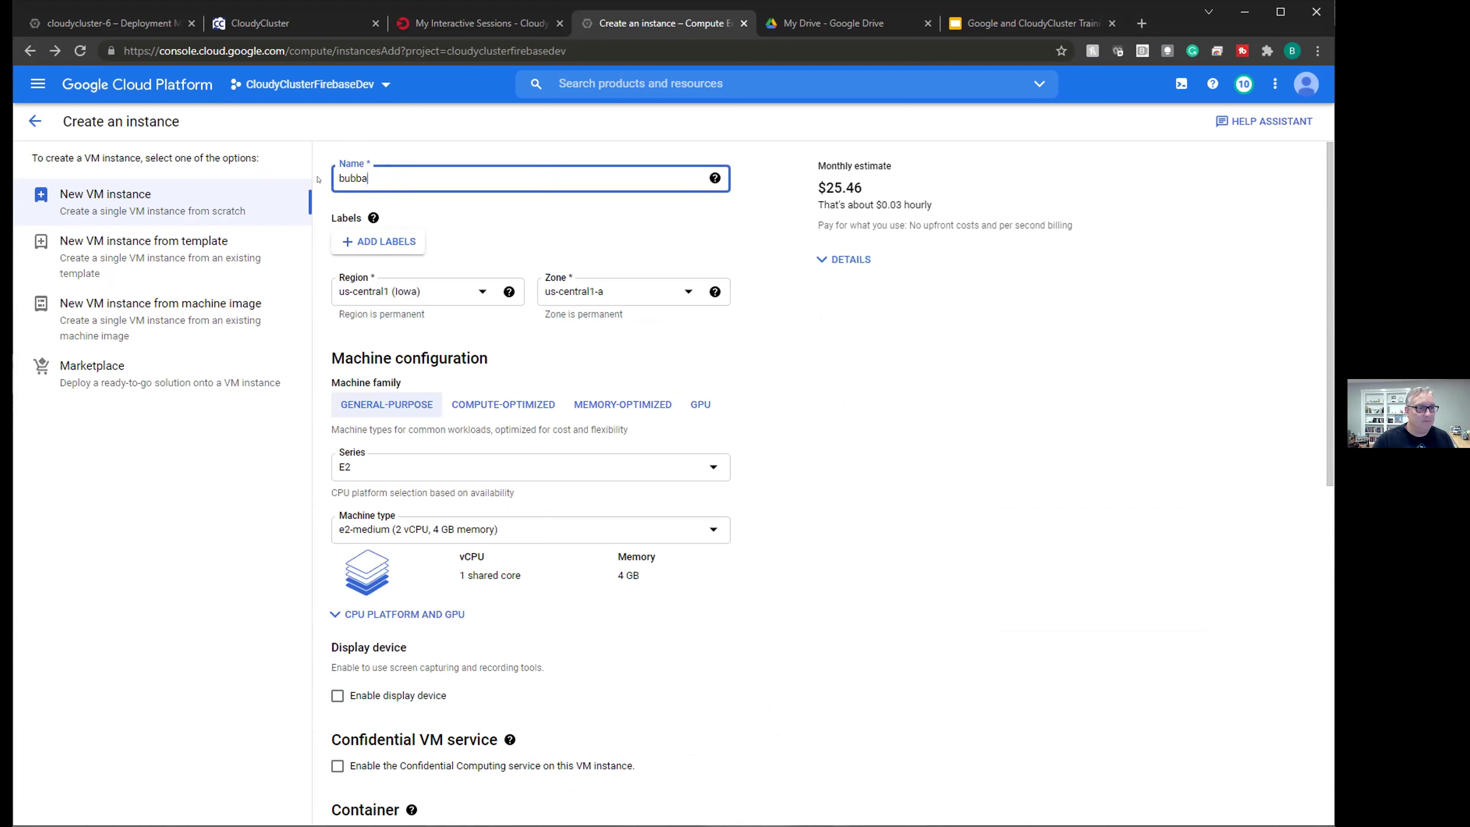
{"action": "left_click", "coordinate": [564, 244]}
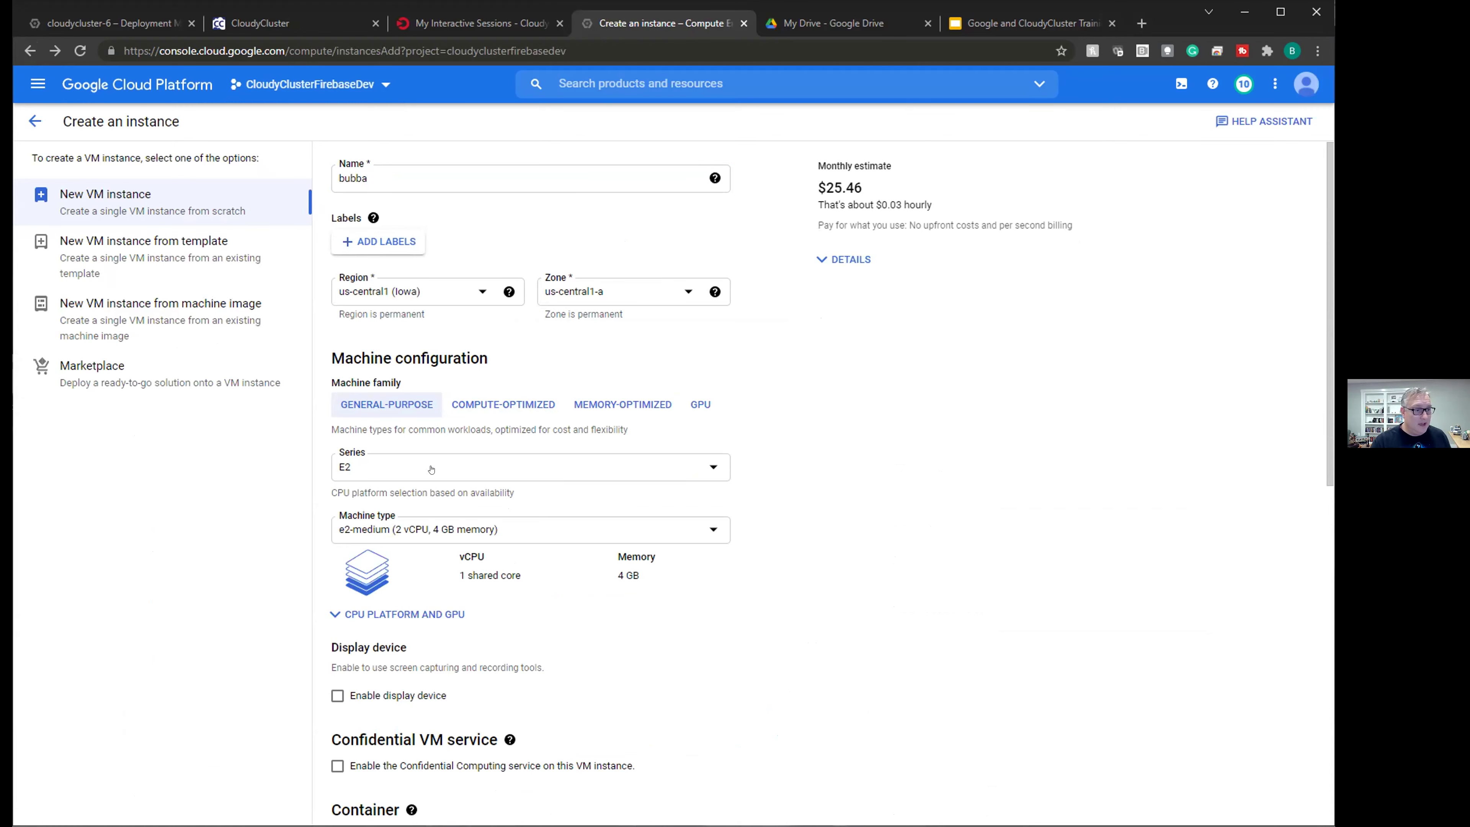
- Set the instance's region to us-central1 (Iowa) and its zone to us-central1-f
{"action": "left_click", "coordinate": [427, 292]}
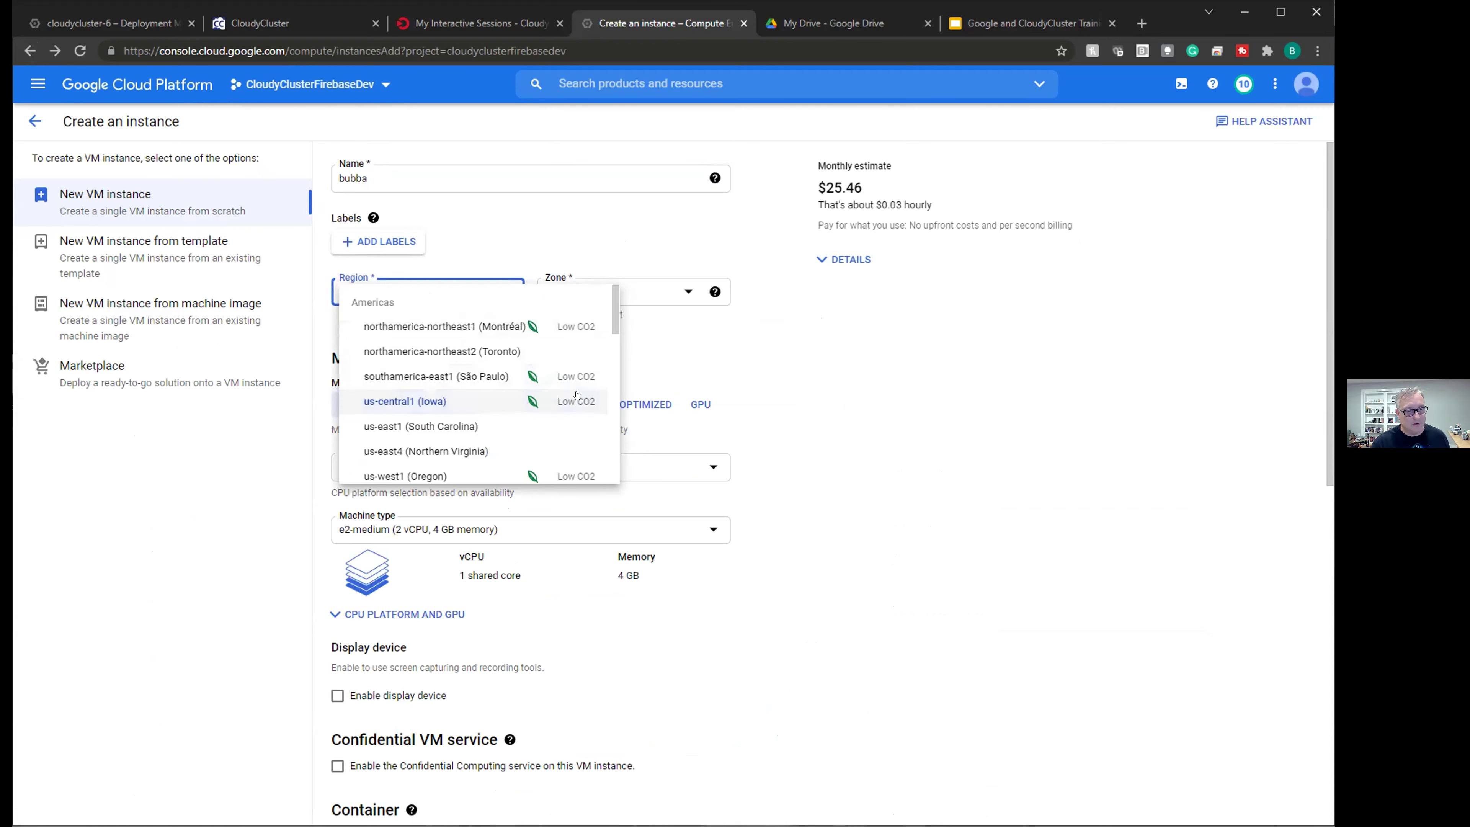
{"action": "scroll", "coordinate": [478, 405], "scroll_direction": "down", "scroll_amount": 5}
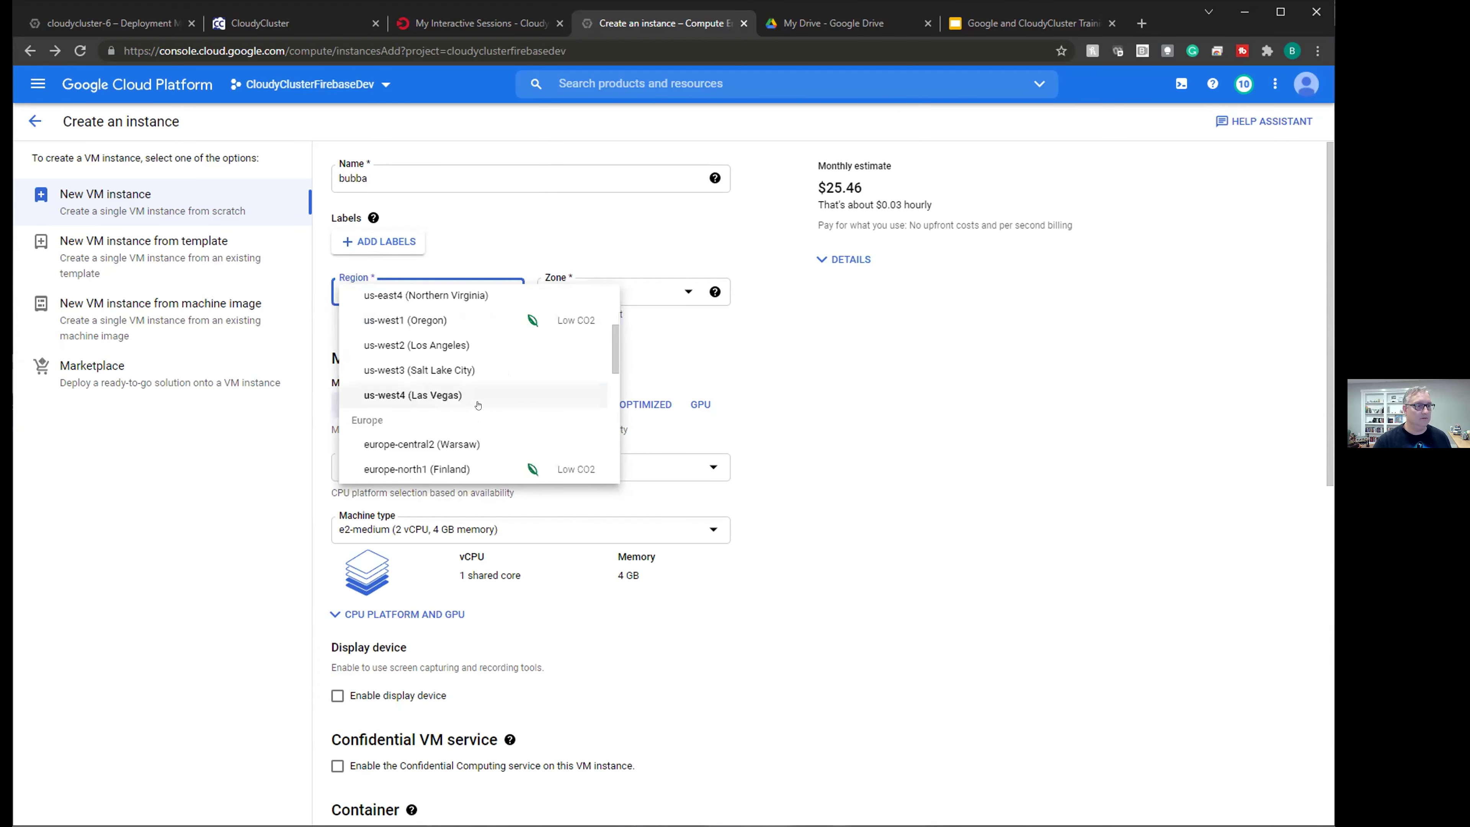
{"action": "scroll", "coordinate": [478, 405], "scroll_direction": "up", "scroll_amount": 3}
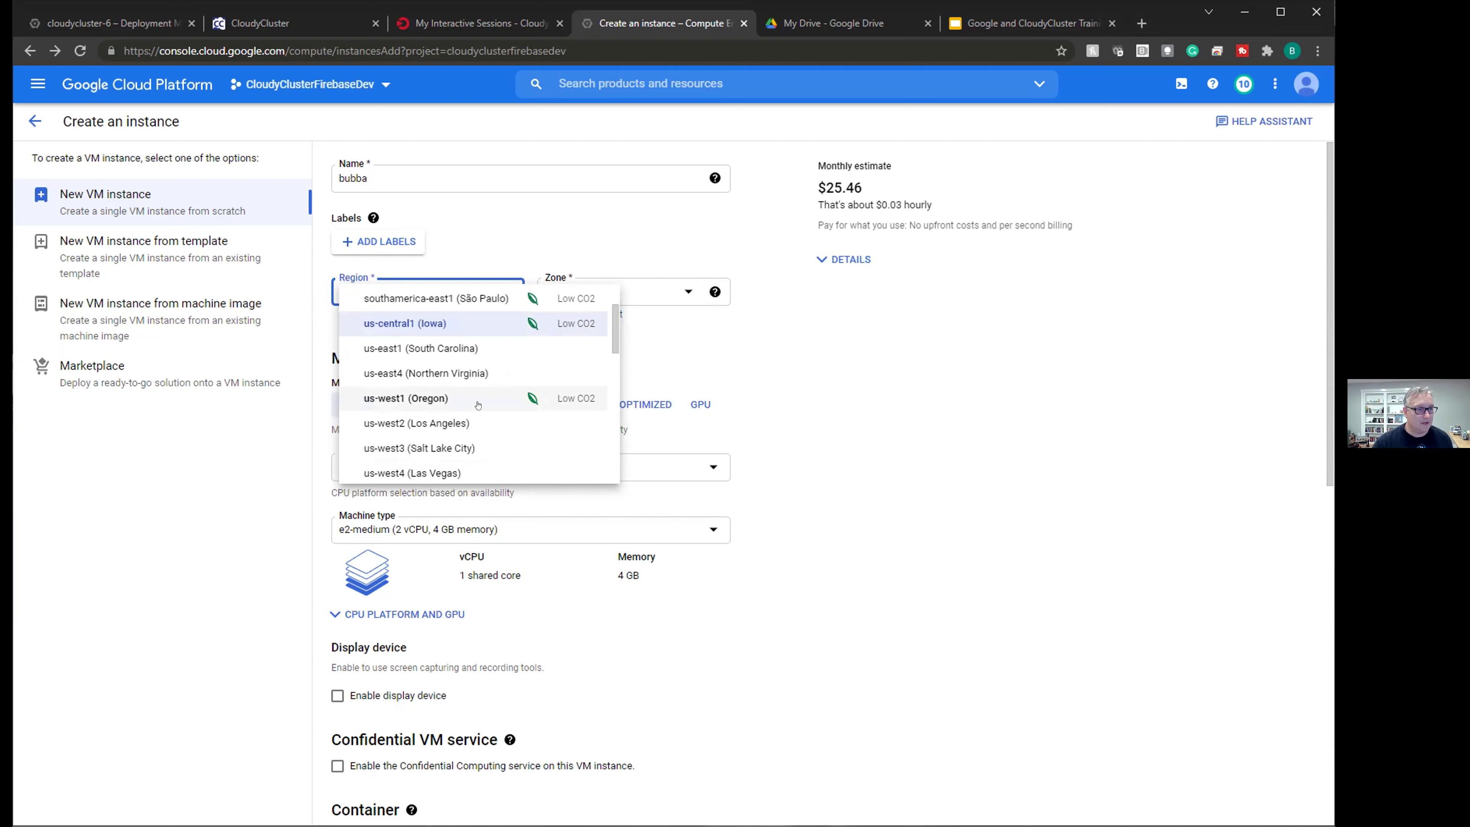
{"action": "scroll", "coordinate": [478, 405], "scroll_direction": "down", "scroll_amount": 3}
{"action": "scroll", "coordinate": [478, 405], "scroll_direction": "up", "scroll_amount": 3}
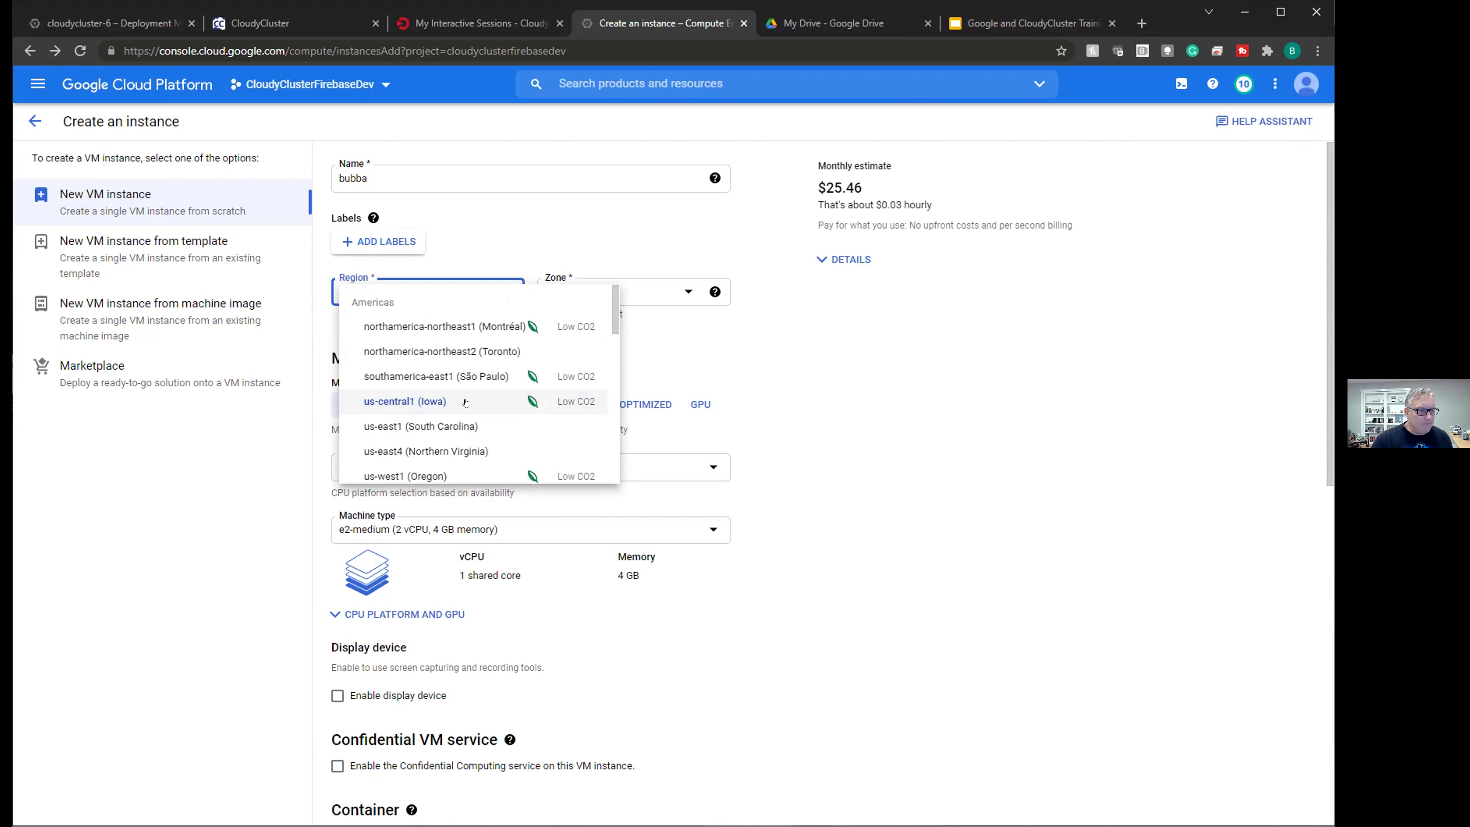
{"action": "left_click", "coordinate": [493, 398]}
{"action": "left_click", "coordinate": [639, 292]}
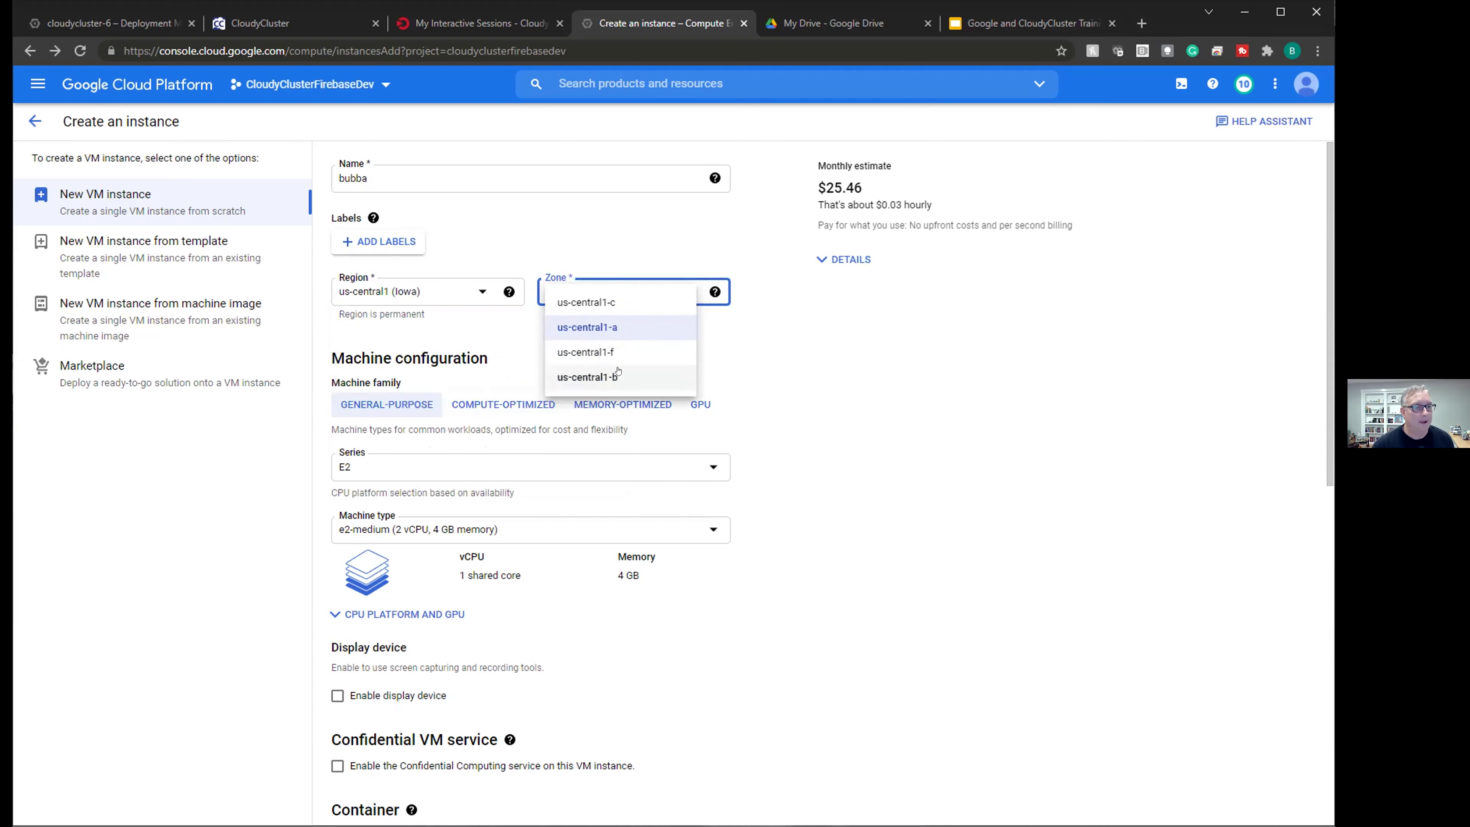
{"action": "left_click", "coordinate": [644, 354]}
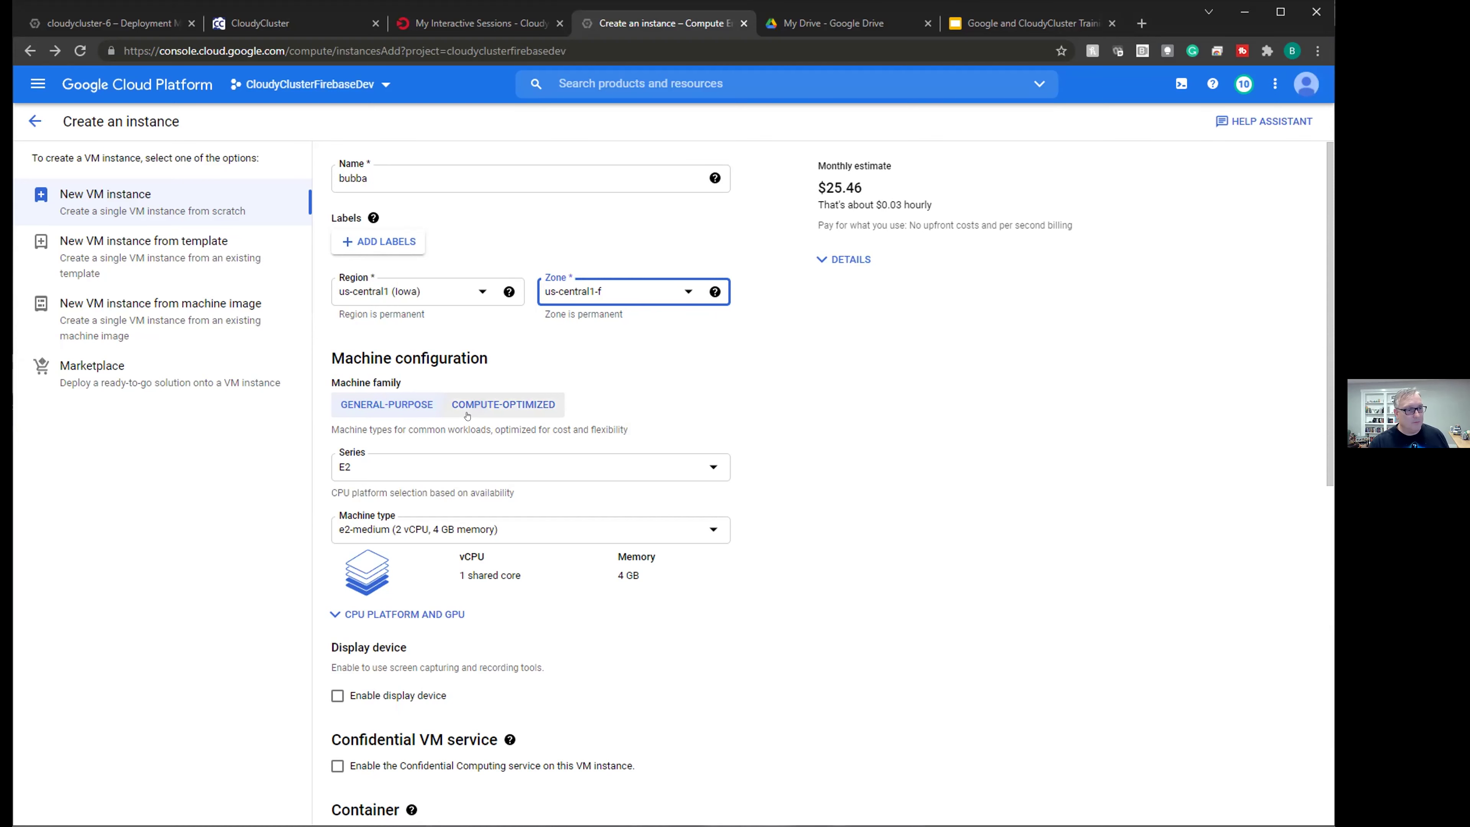
- Set the general-purpose machine series to N2
{"action": "left_click", "coordinate": [541, 466]}
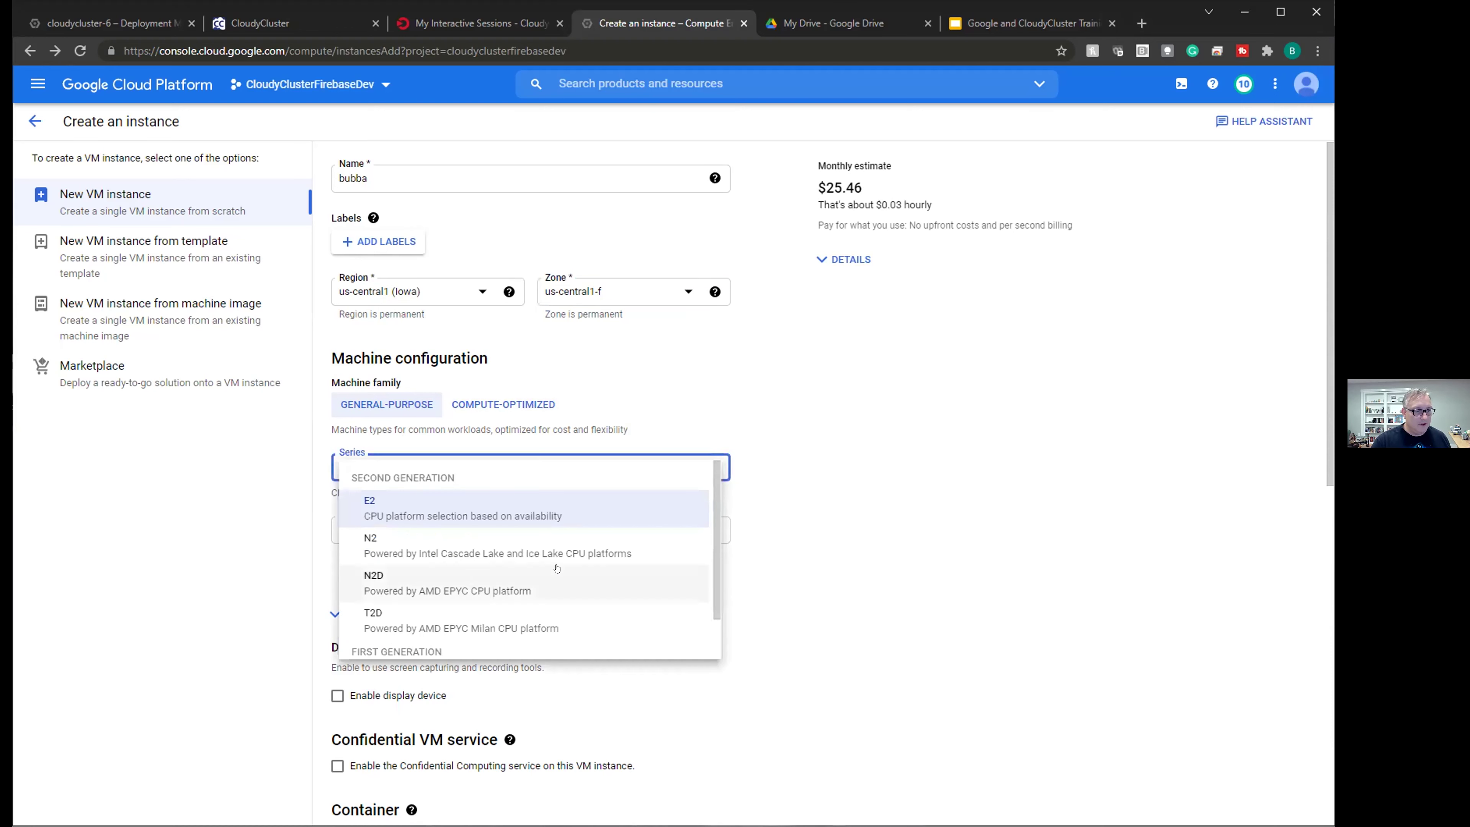
{"action": "scroll", "coordinate": [554, 577], "scroll_direction": "down", "scroll_amount": 1}
{"action": "scroll", "coordinate": [554, 577], "scroll_direction": "up", "scroll_amount": 1}
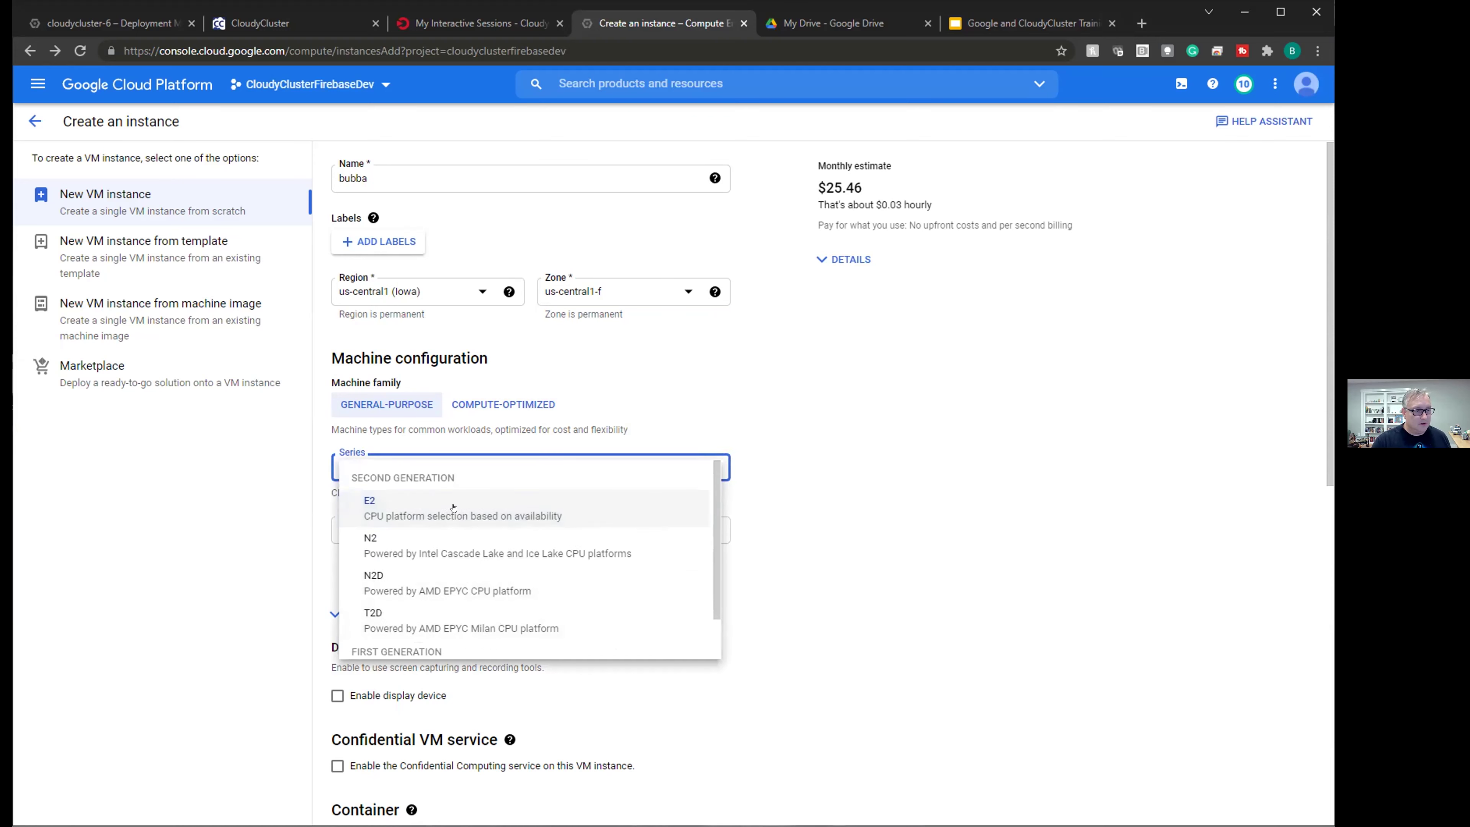
{"action": "left_click", "coordinate": [478, 553]}
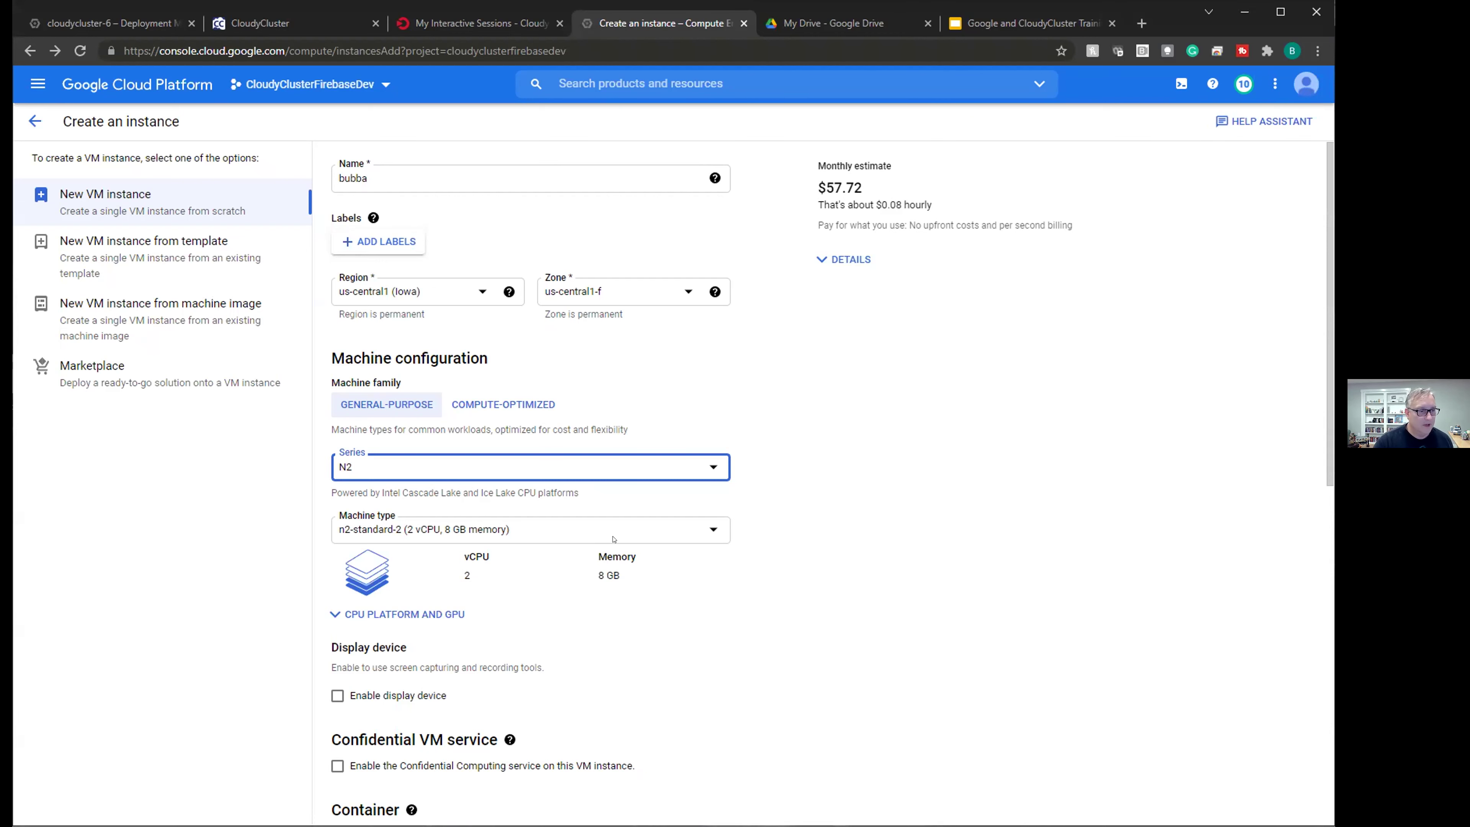
- Browse the standard, high-memory and high-CPU N2 machine types and choose n2-standard-2
{"action": "left_click", "coordinate": [614, 539]}
{"action": "scroll", "coordinate": [442, 645], "scroll_direction": "down", "scroll_amount": 3}
{"action": "scroll", "coordinate": [442, 645], "scroll_direction": "down", "scroll_amount": 3}
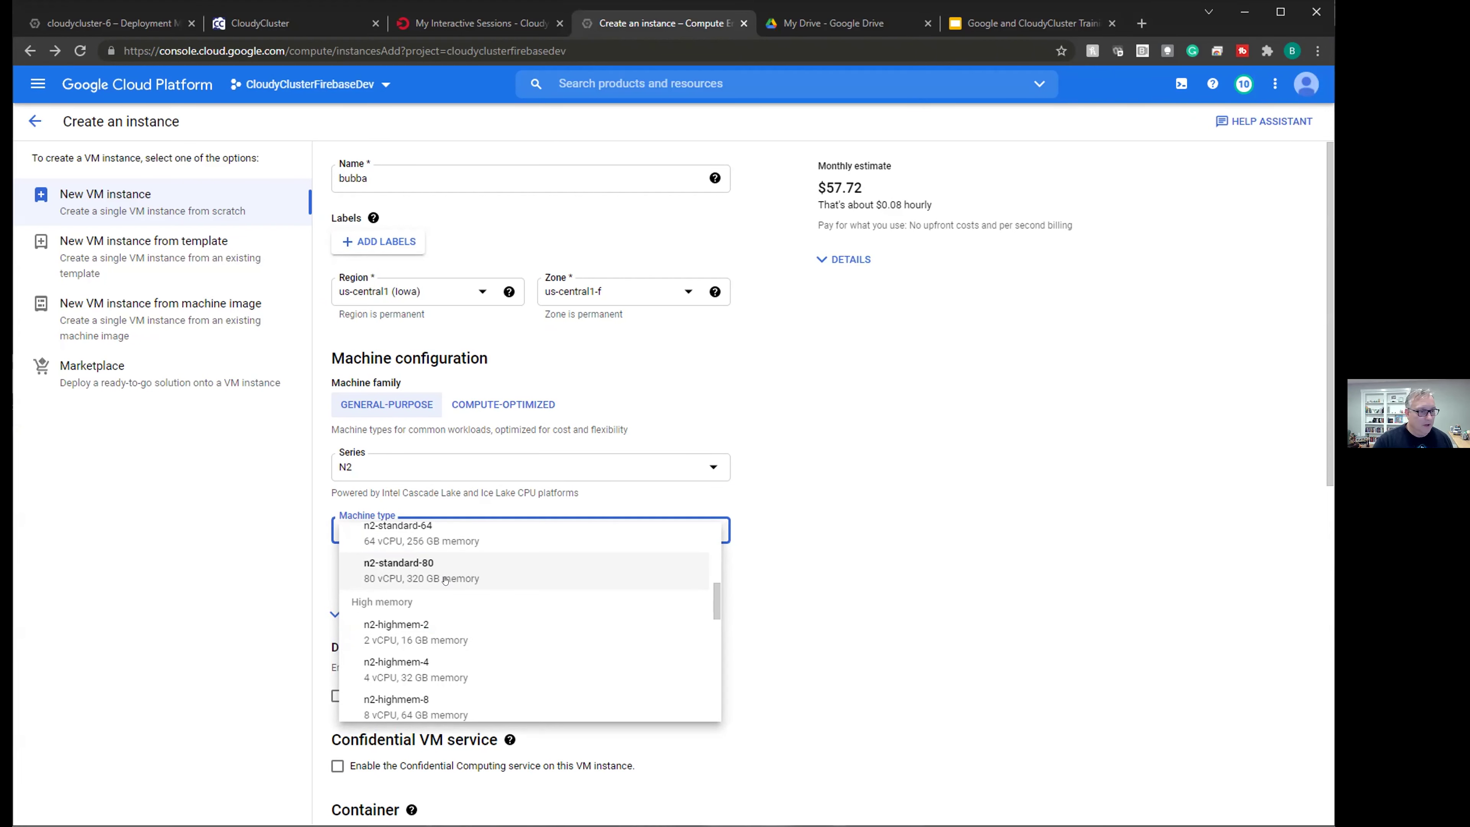
{"action": "scroll", "coordinate": [479, 594], "scroll_direction": "down", "scroll_amount": 5}
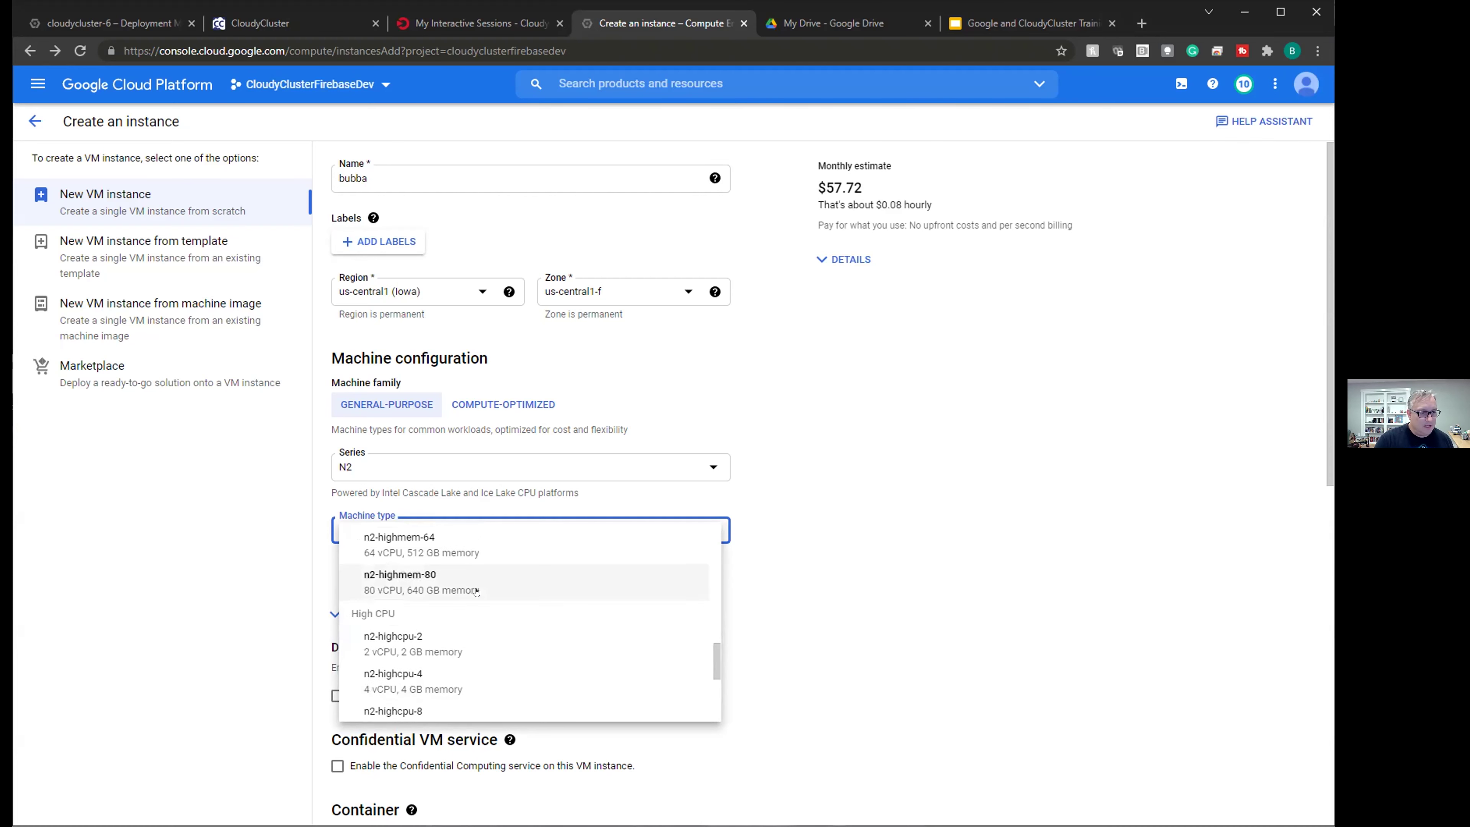
{"action": "scroll", "coordinate": [470, 583], "scroll_direction": "down", "scroll_amount": 3}
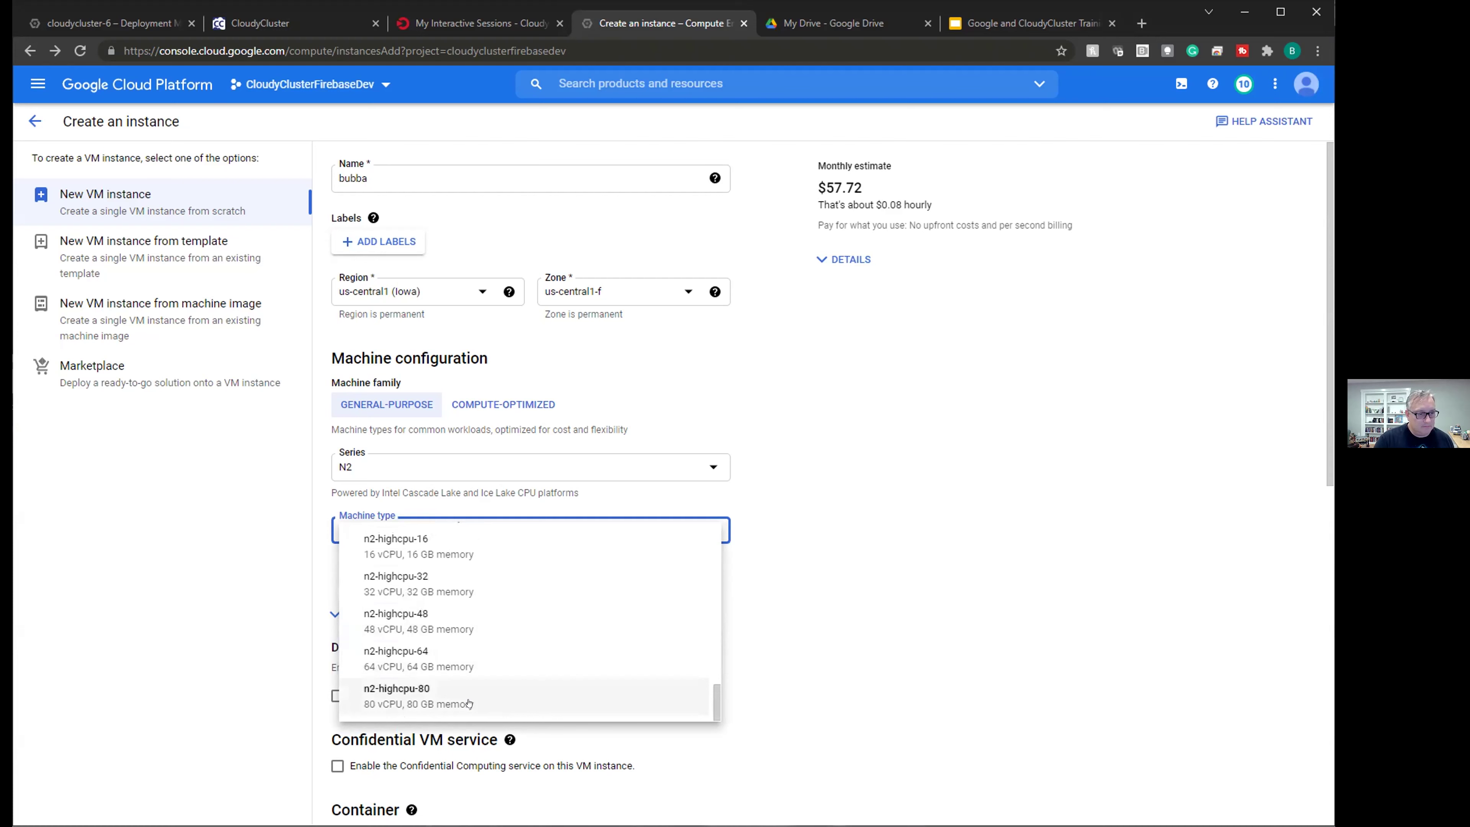
{"action": "scroll", "coordinate": [469, 704], "scroll_direction": "up", "scroll_amount": 15}
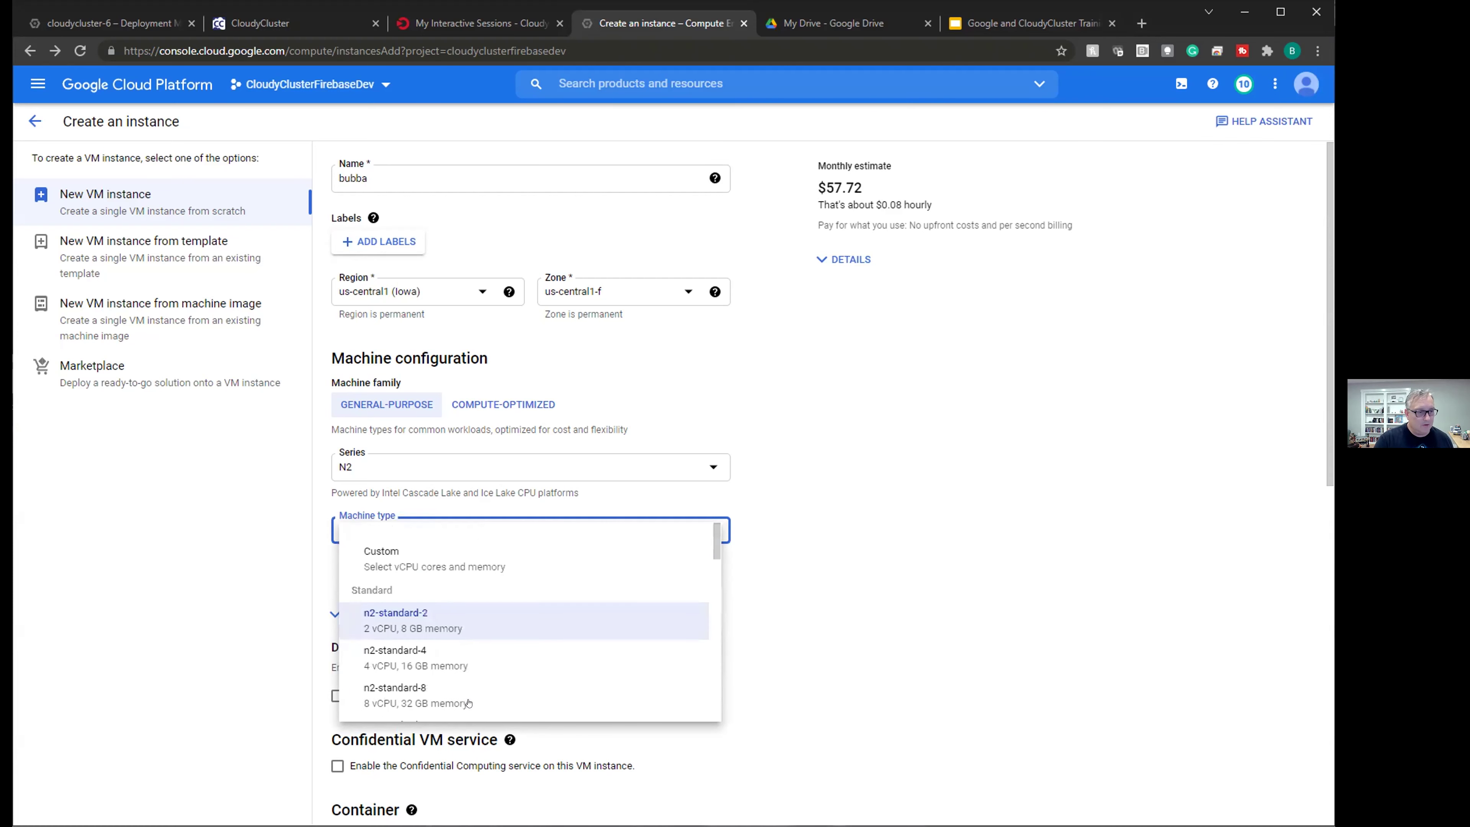
{"action": "left_click", "coordinate": [457, 617]}
- Review the instance's display device, container, boot disk and service account settings, and check the help for access scopes
{"action": "scroll", "coordinate": [601, 667], "scroll_direction": "down", "scroll_amount": 3}
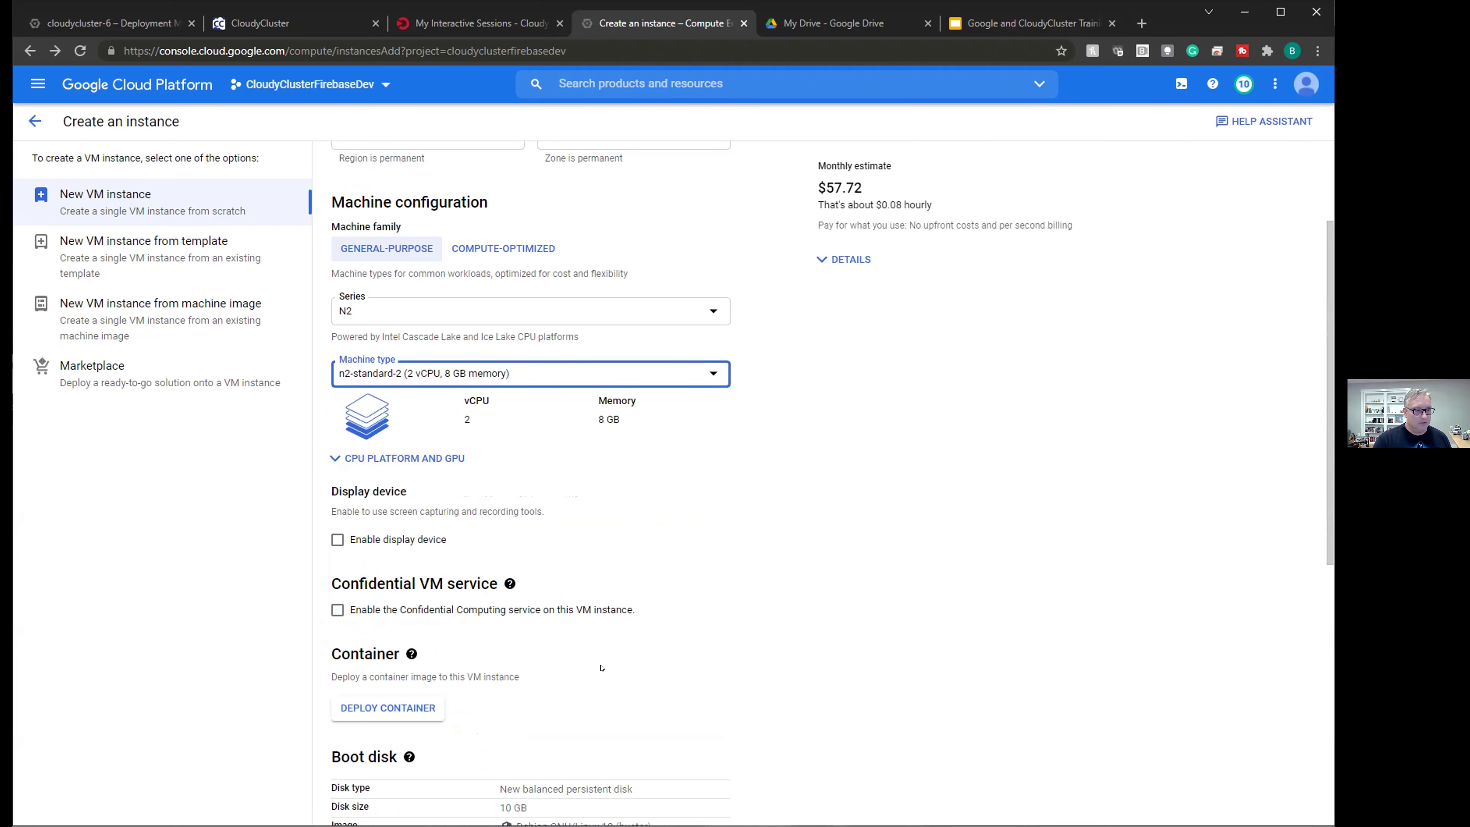
{"action": "scroll", "coordinate": [766, 604], "scroll_direction": "down", "scroll_amount": 4}
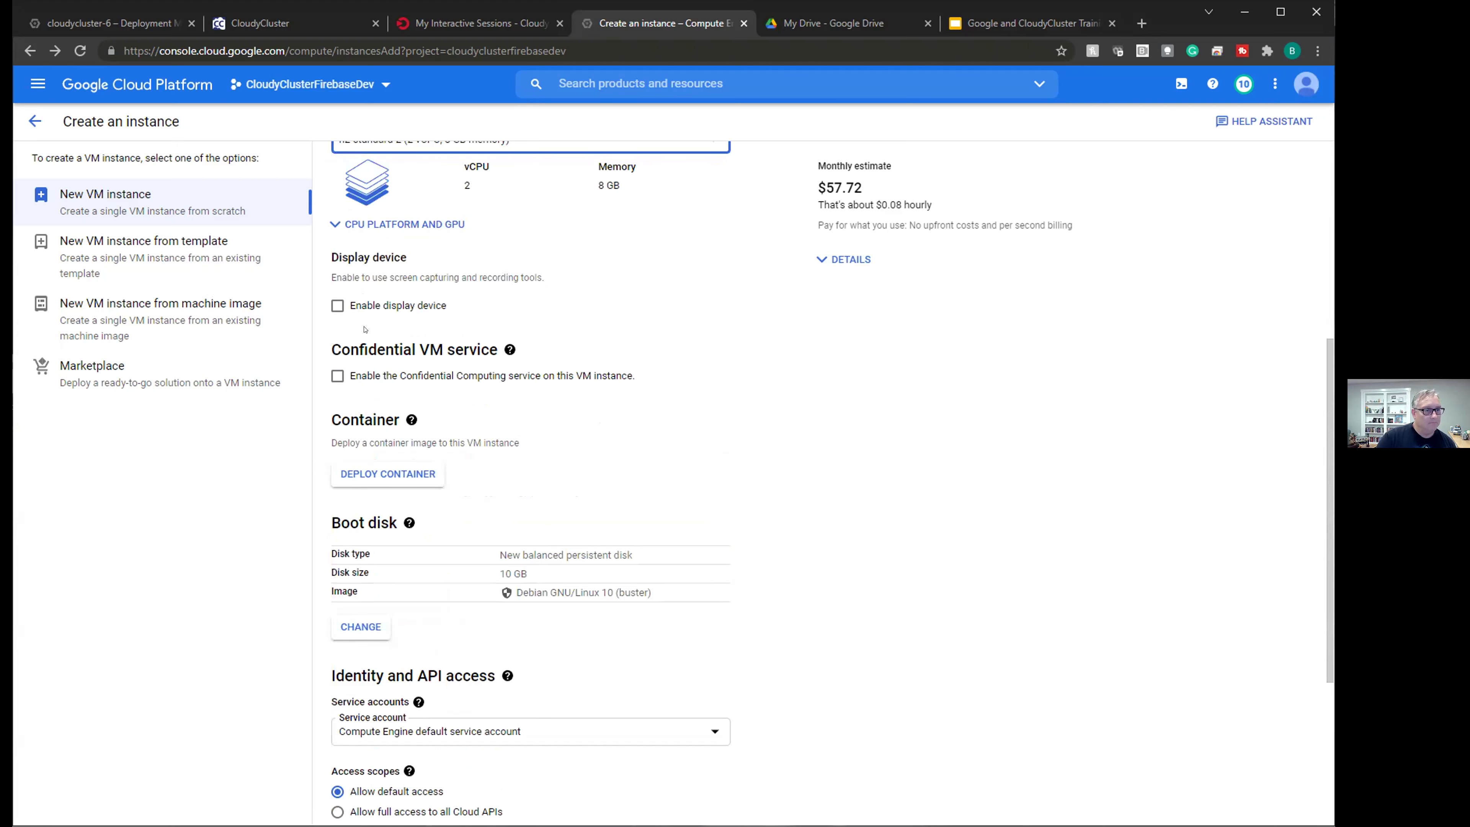
{"action": "scroll", "coordinate": [537, 418], "scroll_direction": "down", "scroll_amount": 3}
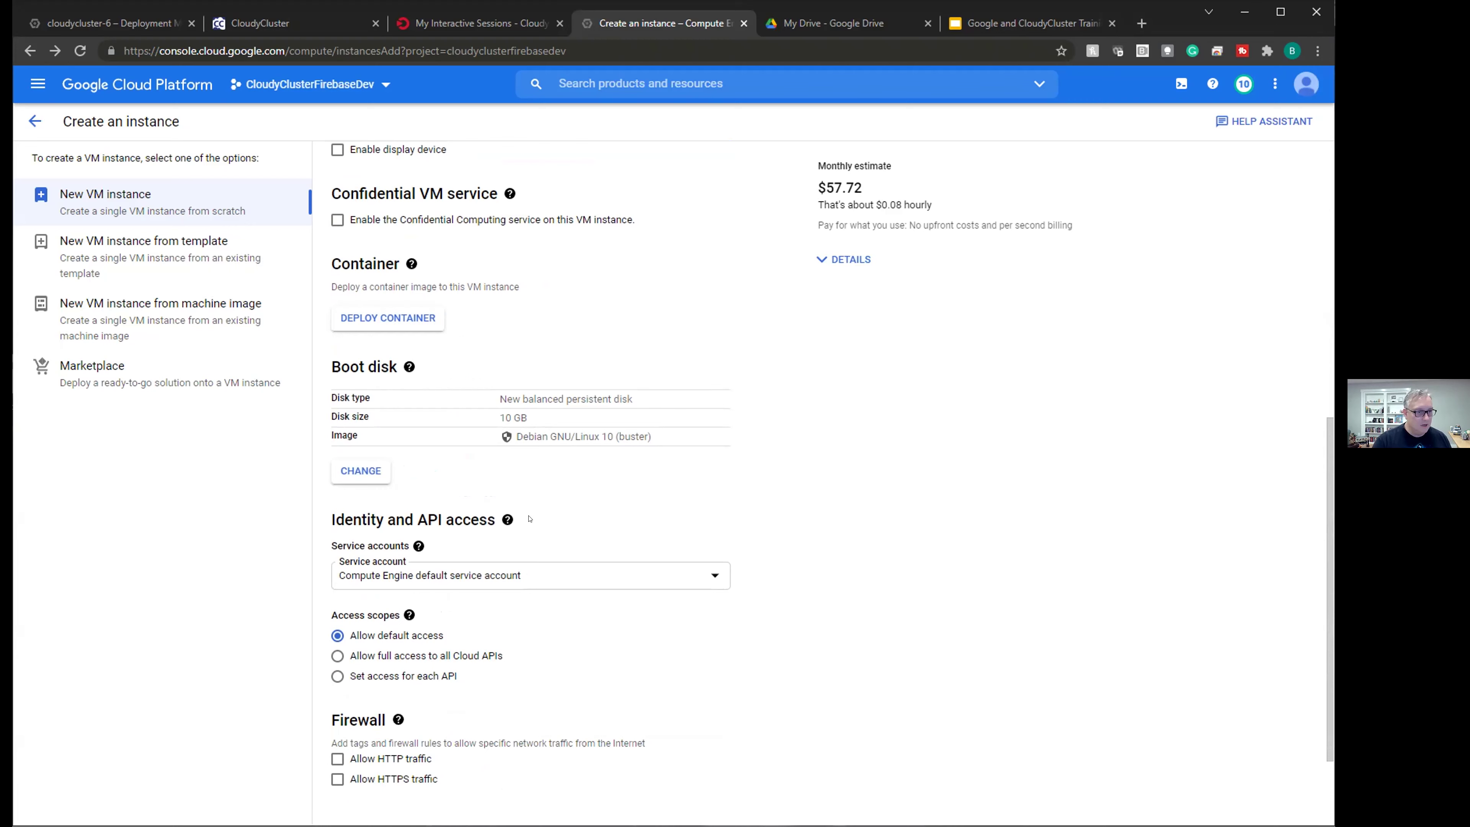
{"action": "scroll", "coordinate": [358, 404], "scroll_direction": "up", "scroll_amount": 1}
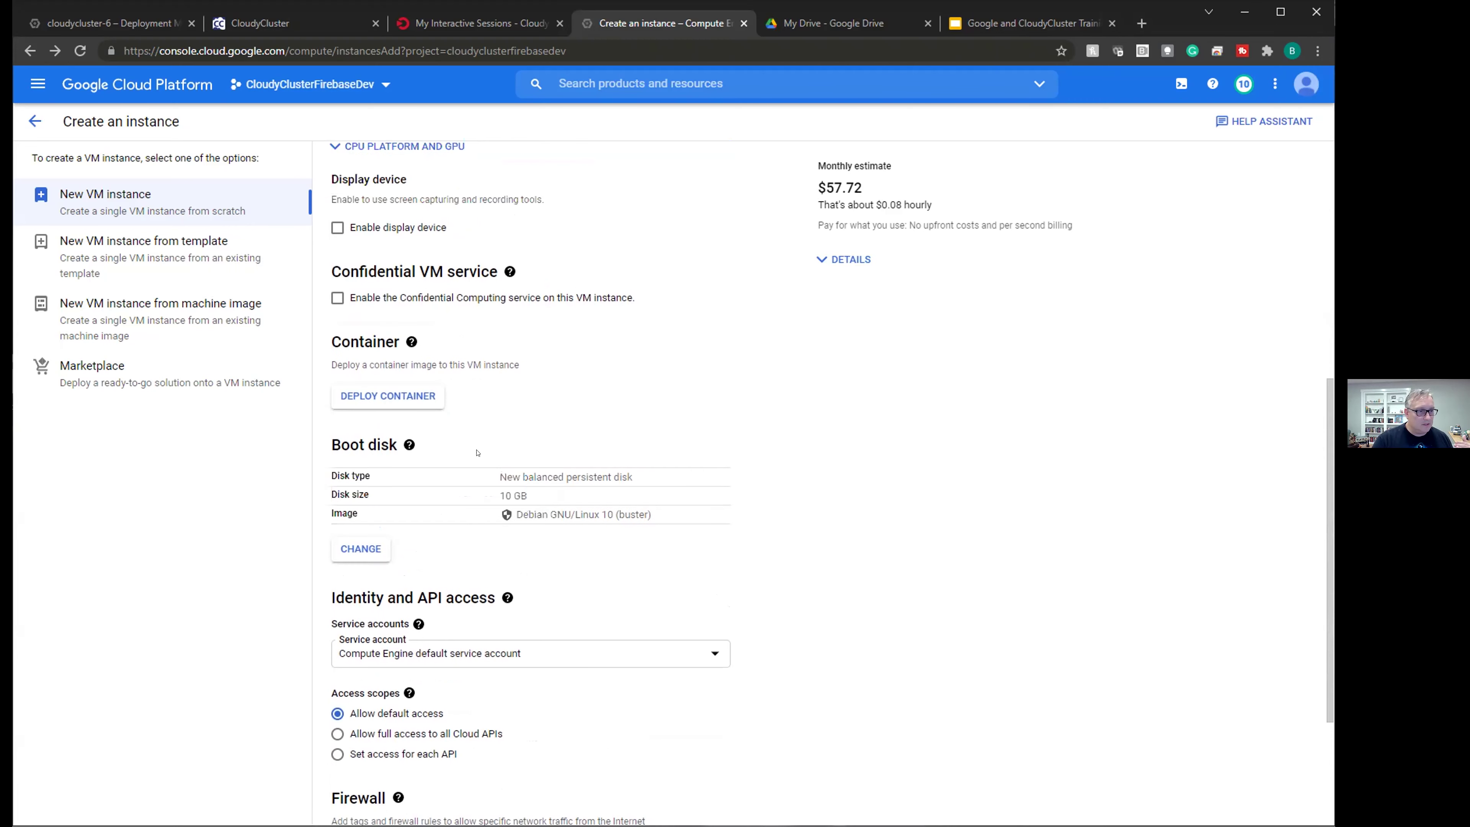
{"action": "scroll", "coordinate": [477, 453], "scroll_direction": "down", "scroll_amount": 1}
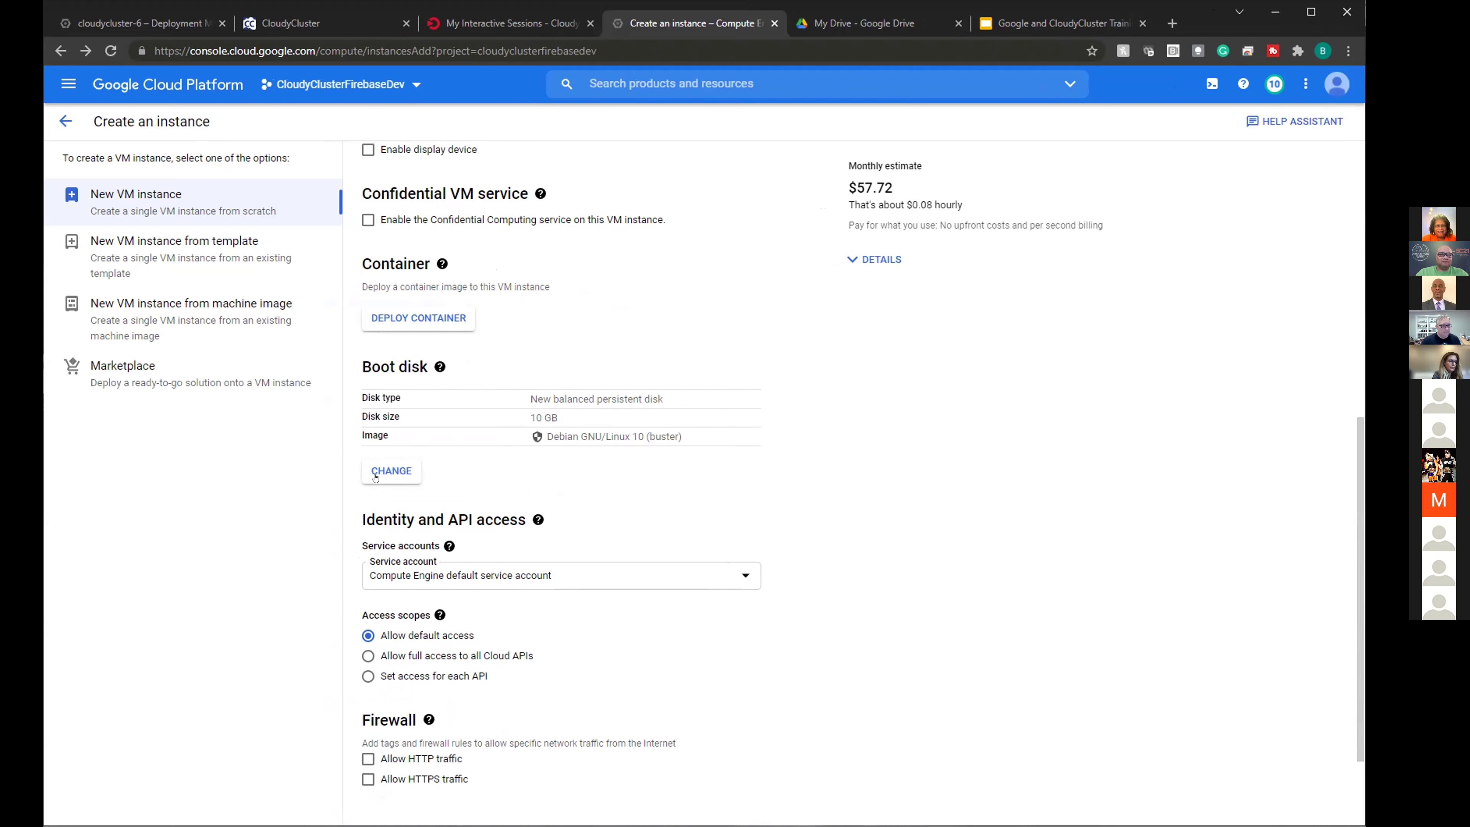
{"action": "scroll", "coordinate": [643, 653], "scroll_direction": "down", "scroll_amount": 2}
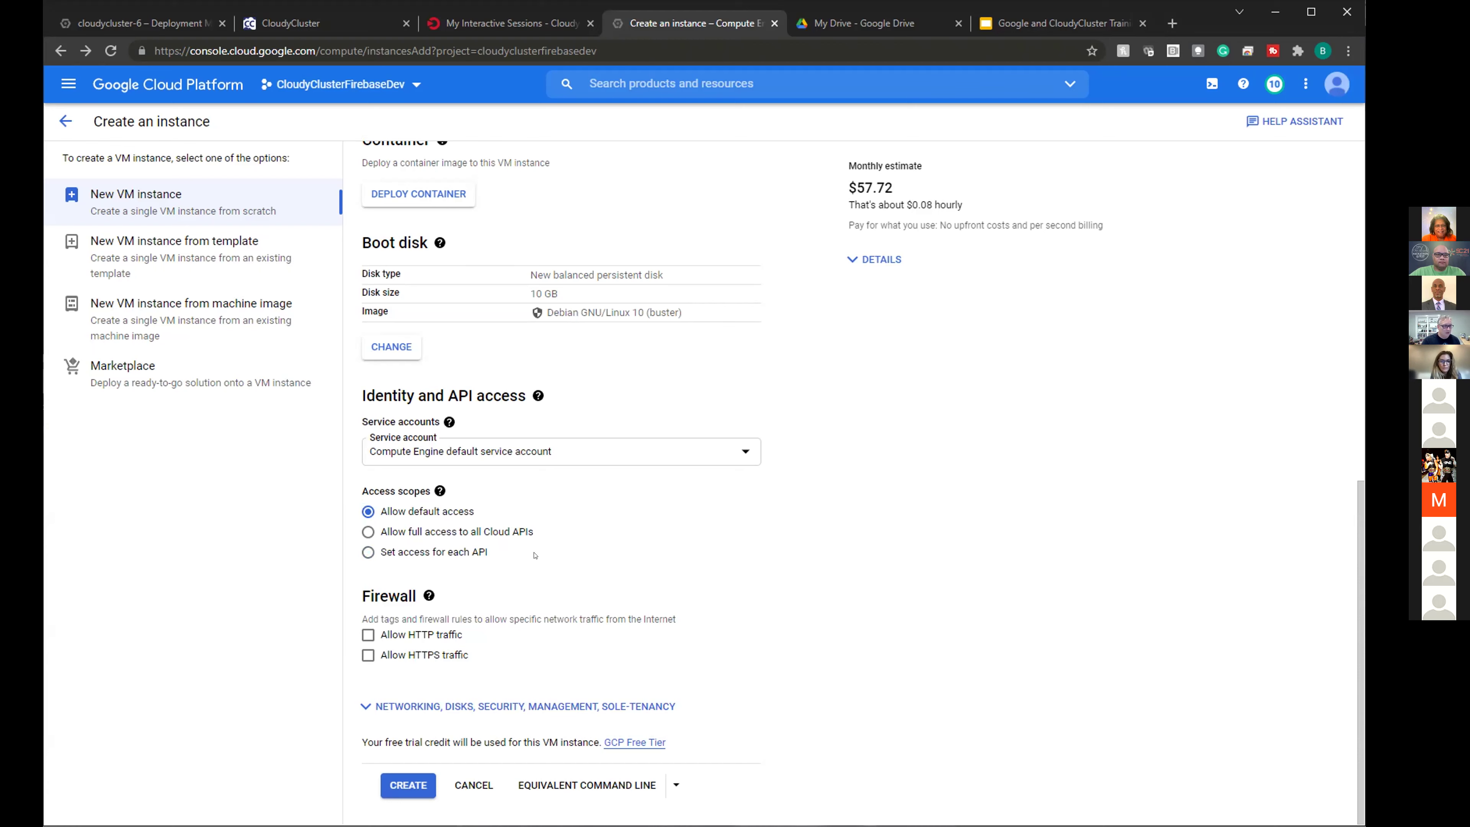
{"action": "left_click", "coordinate": [439, 490]}
{"action": "left_click", "coordinate": [909, 541]}
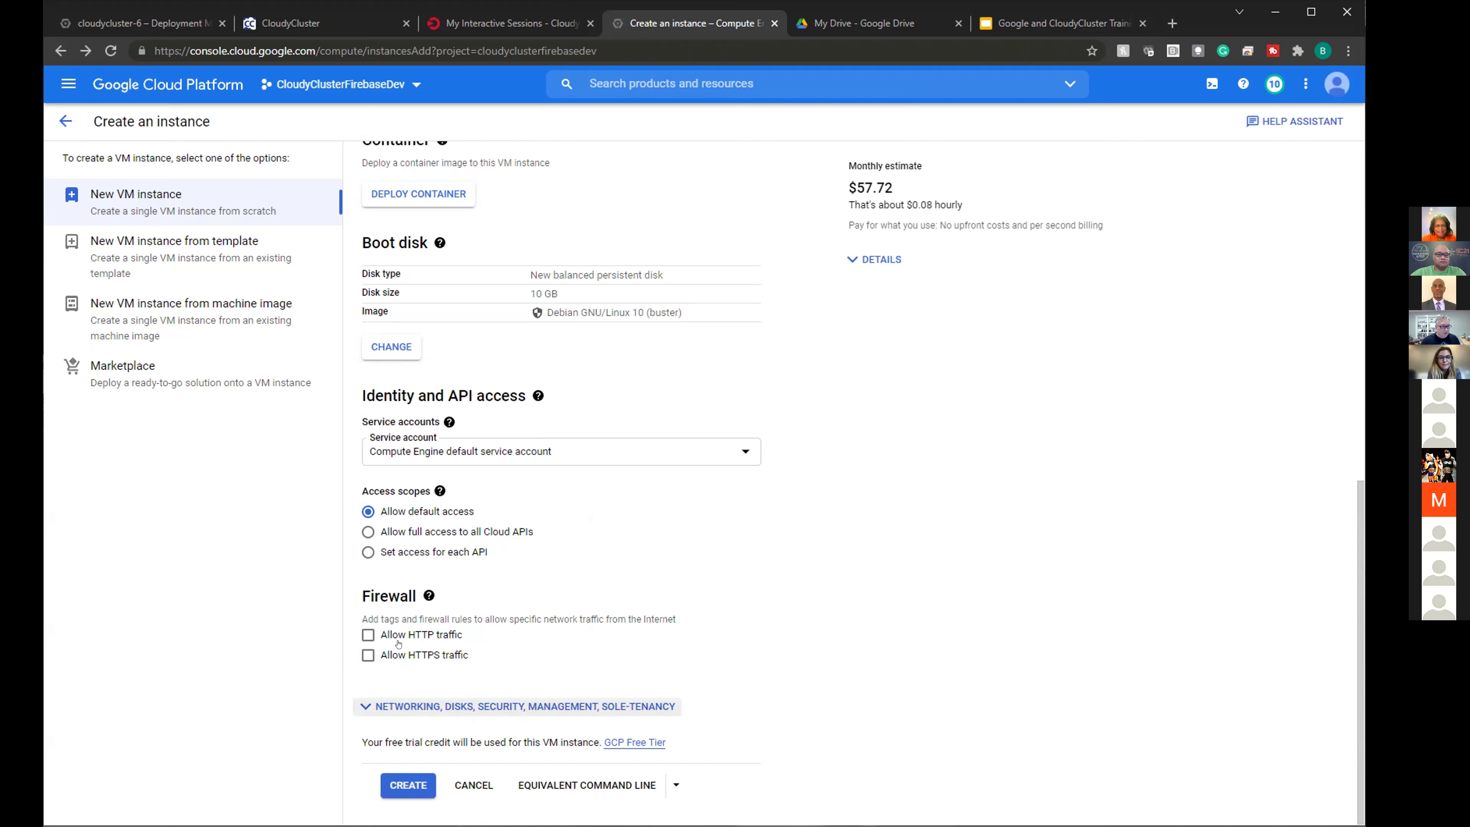
- Allow HTTP and HTTPS traffic in the firewall settings, and expand the details of the monthly cost estimate
{"action": "left_click", "coordinate": [363, 633]}
{"action": "left_click", "coordinate": [368, 655]}
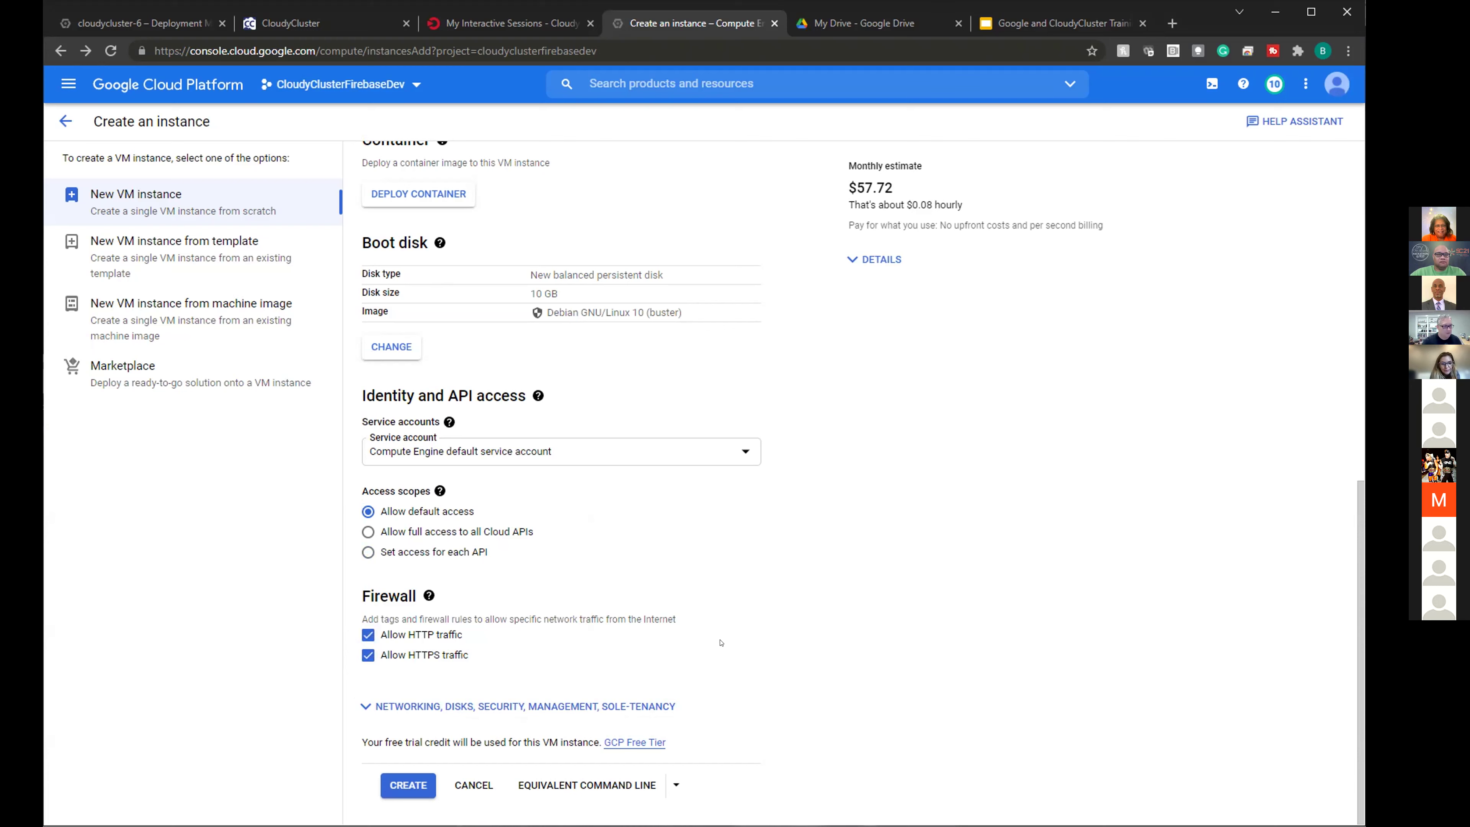
{"action": "left_click", "coordinate": [409, 778]}
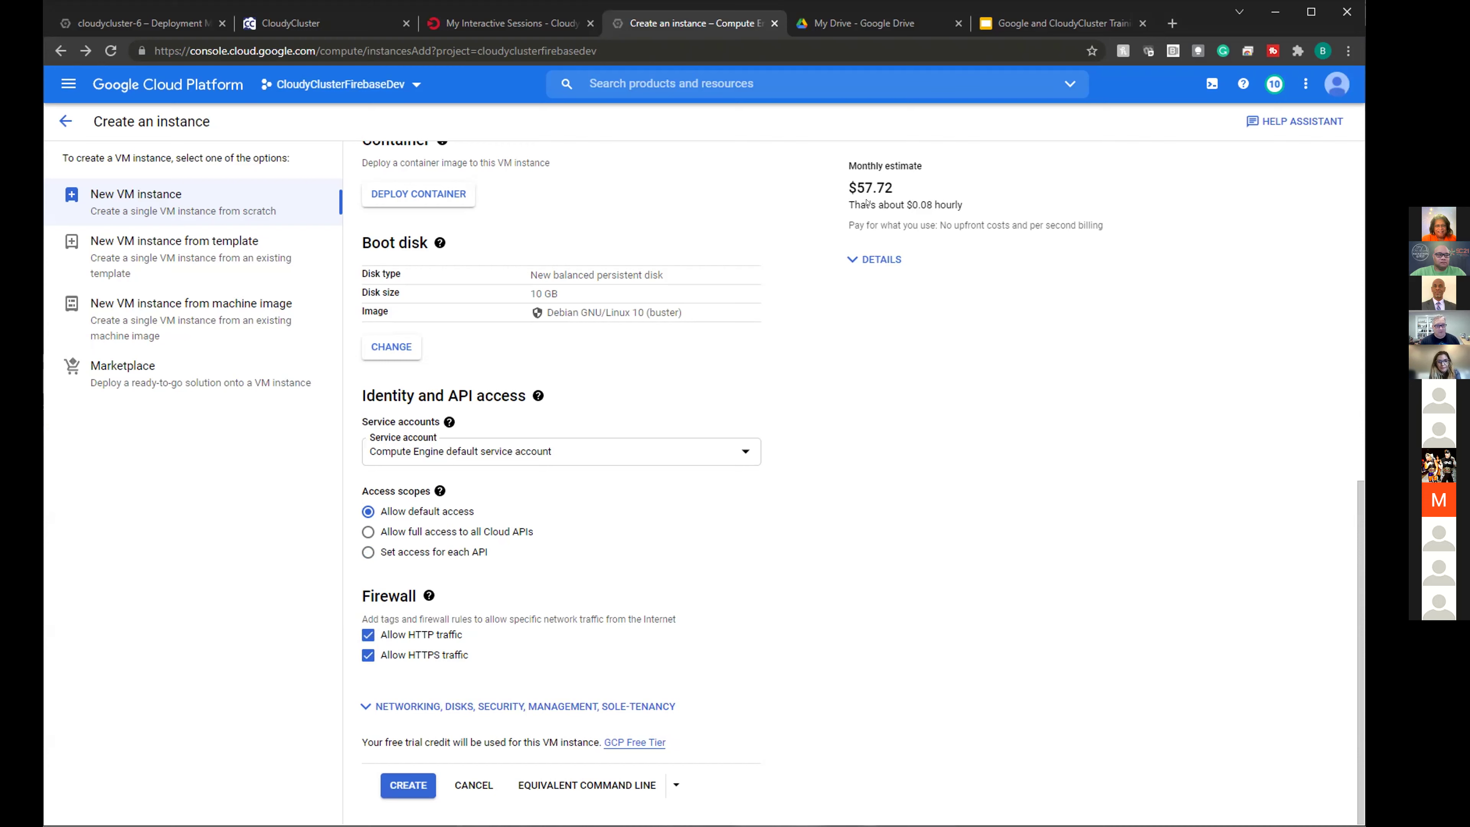
{"action": "left_click", "coordinate": [880, 259]}
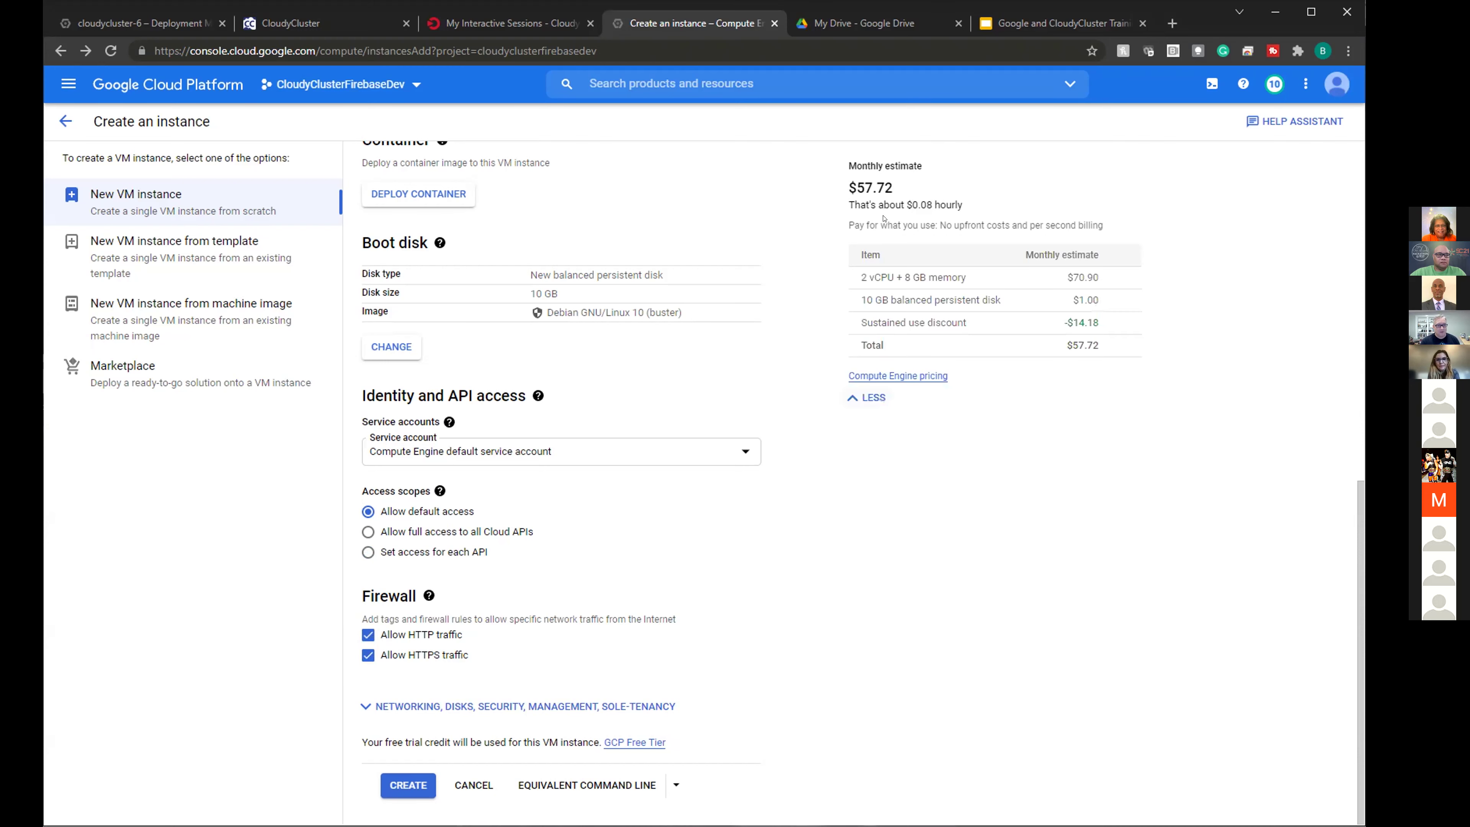
- Change the machine series to E2 and select the e2-micro machine type with 2 vCPU and 1 GB memory
{"action": "scroll", "coordinate": [757, 552], "scroll_direction": "up", "scroll_amount": 10}
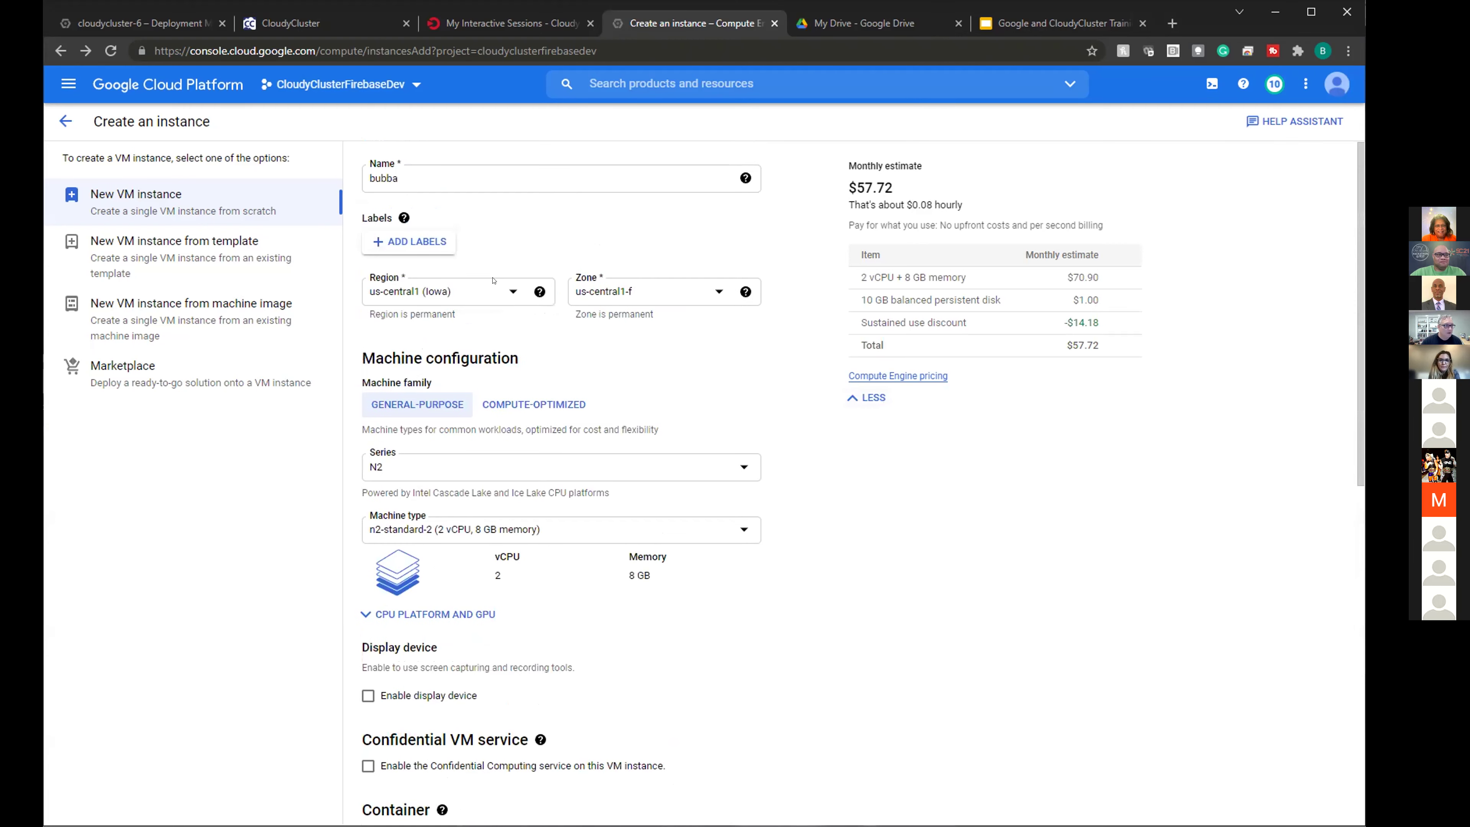
{"action": "scroll", "coordinate": [597, 380], "scroll_direction": "down", "scroll_amount": 1}
{"action": "double_click", "coordinate": [575, 447]}
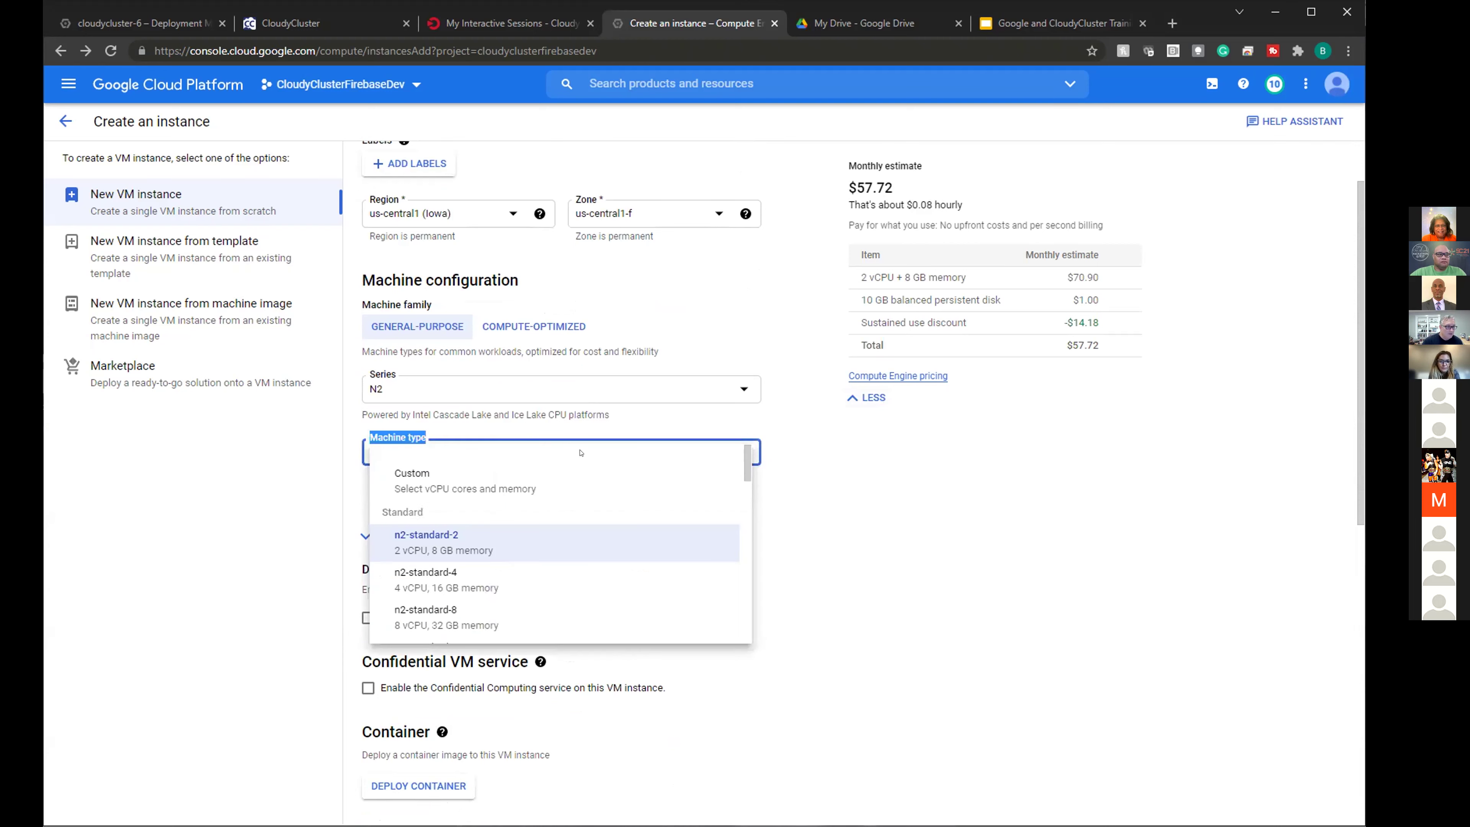
{"action": "left_click", "coordinate": [548, 390]}
{"action": "left_click", "coordinate": [548, 390]}
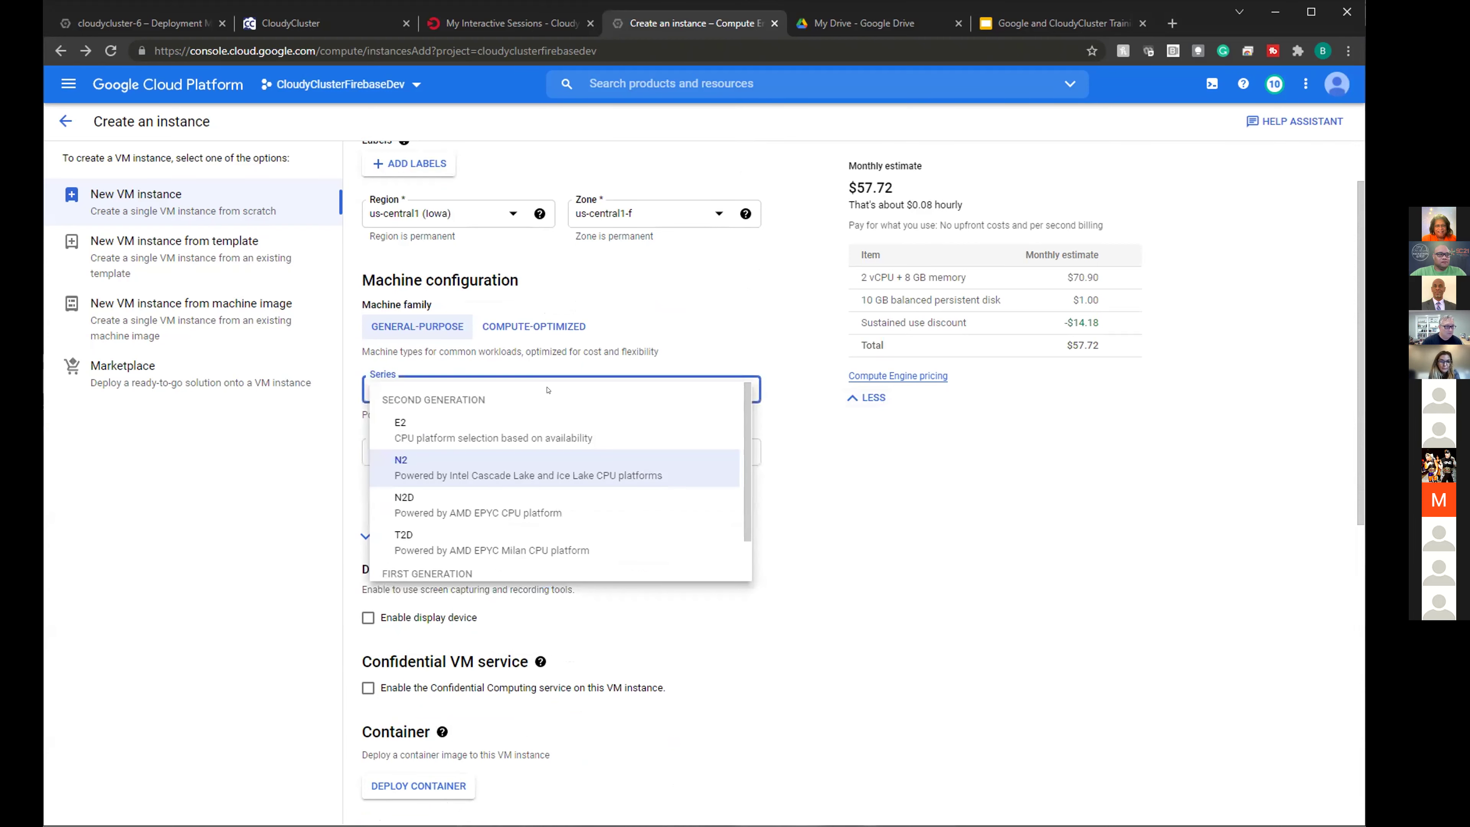
{"action": "left_click", "coordinate": [483, 429]}
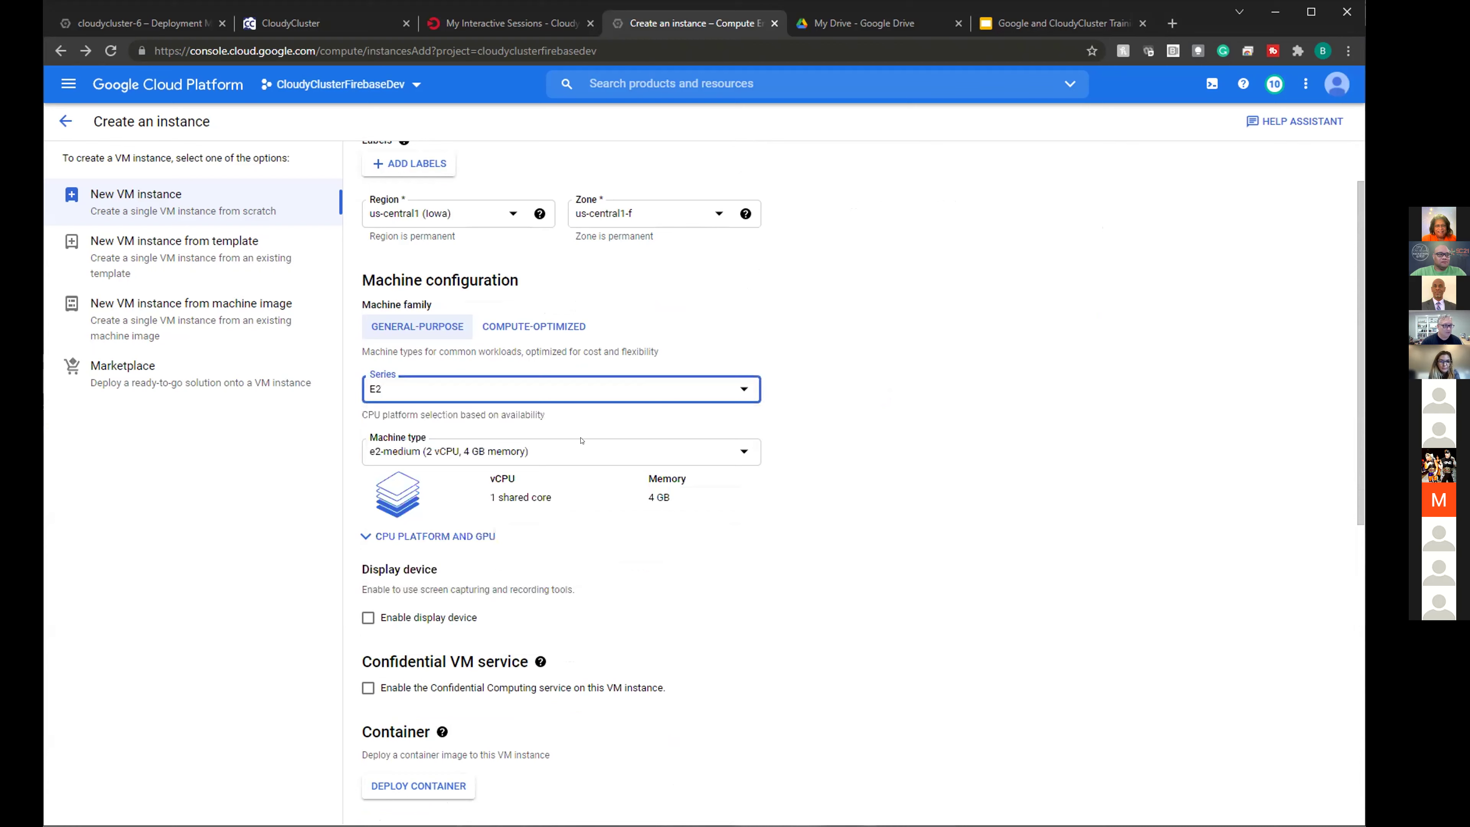
{"action": "left_click", "coordinate": [597, 454]}
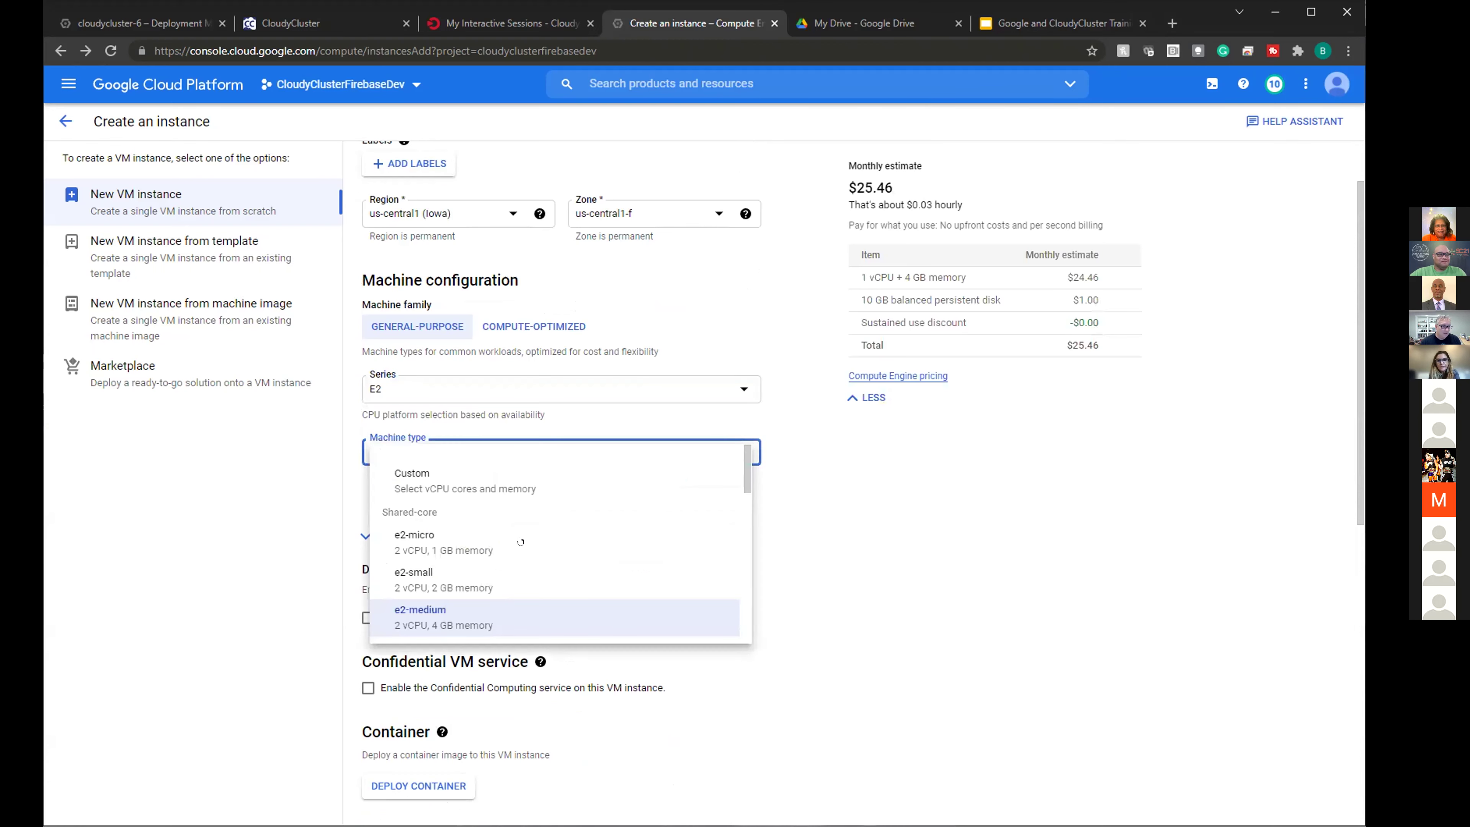
{"action": "left_click", "coordinate": [520, 541]}
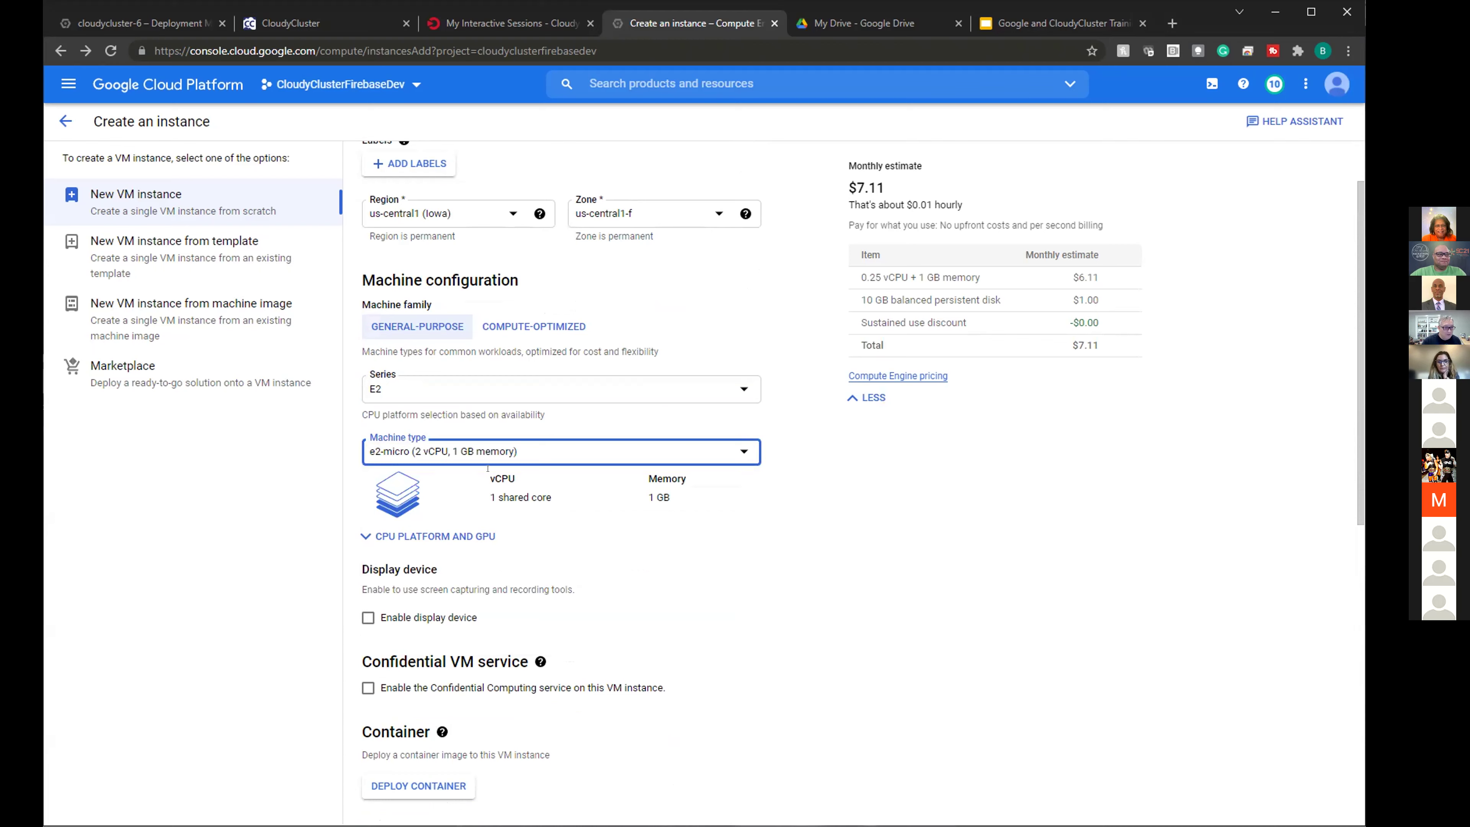
- Expand the CPU platform and GPU options and inspect the CPU platform choices and the option to add a GPU
{"action": "left_click", "coordinate": [440, 537]}
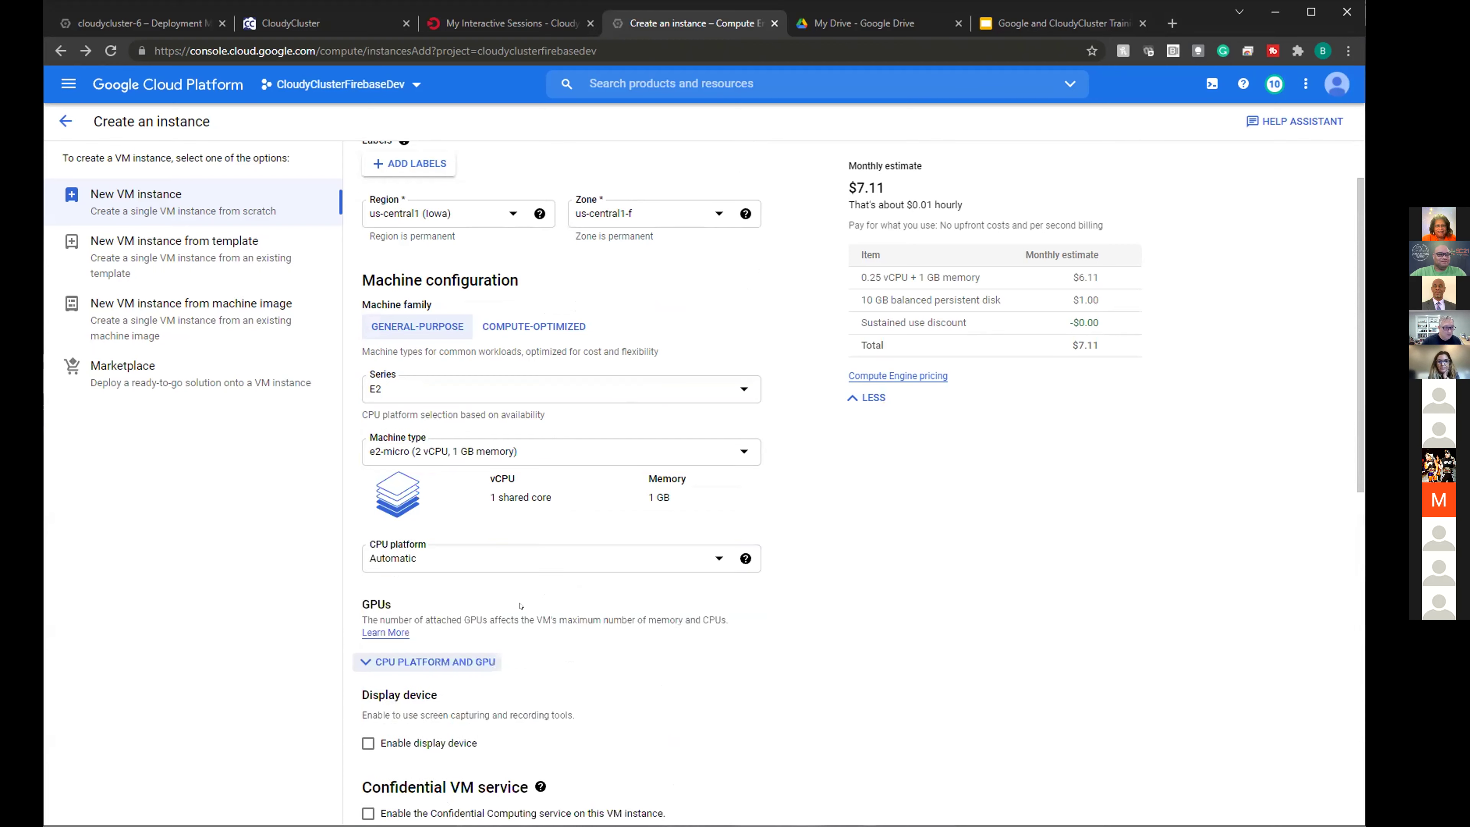
{"action": "left_click", "coordinate": [533, 565]}
{"action": "left_click", "coordinate": [819, 628]}
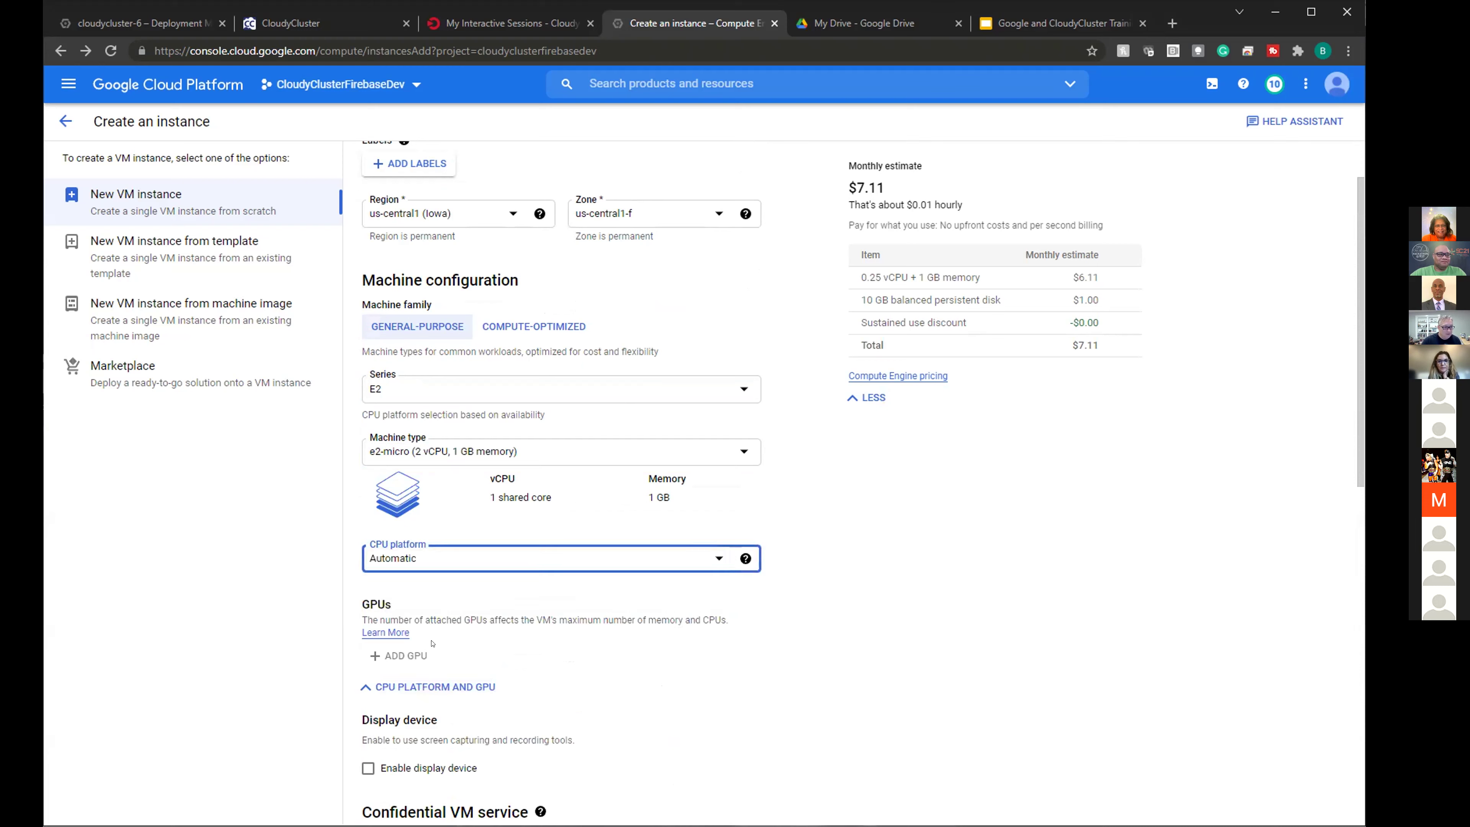
{"action": "mouse_move", "coordinate": [397, 653]}
{"action": "left_click", "coordinate": [980, 630]}
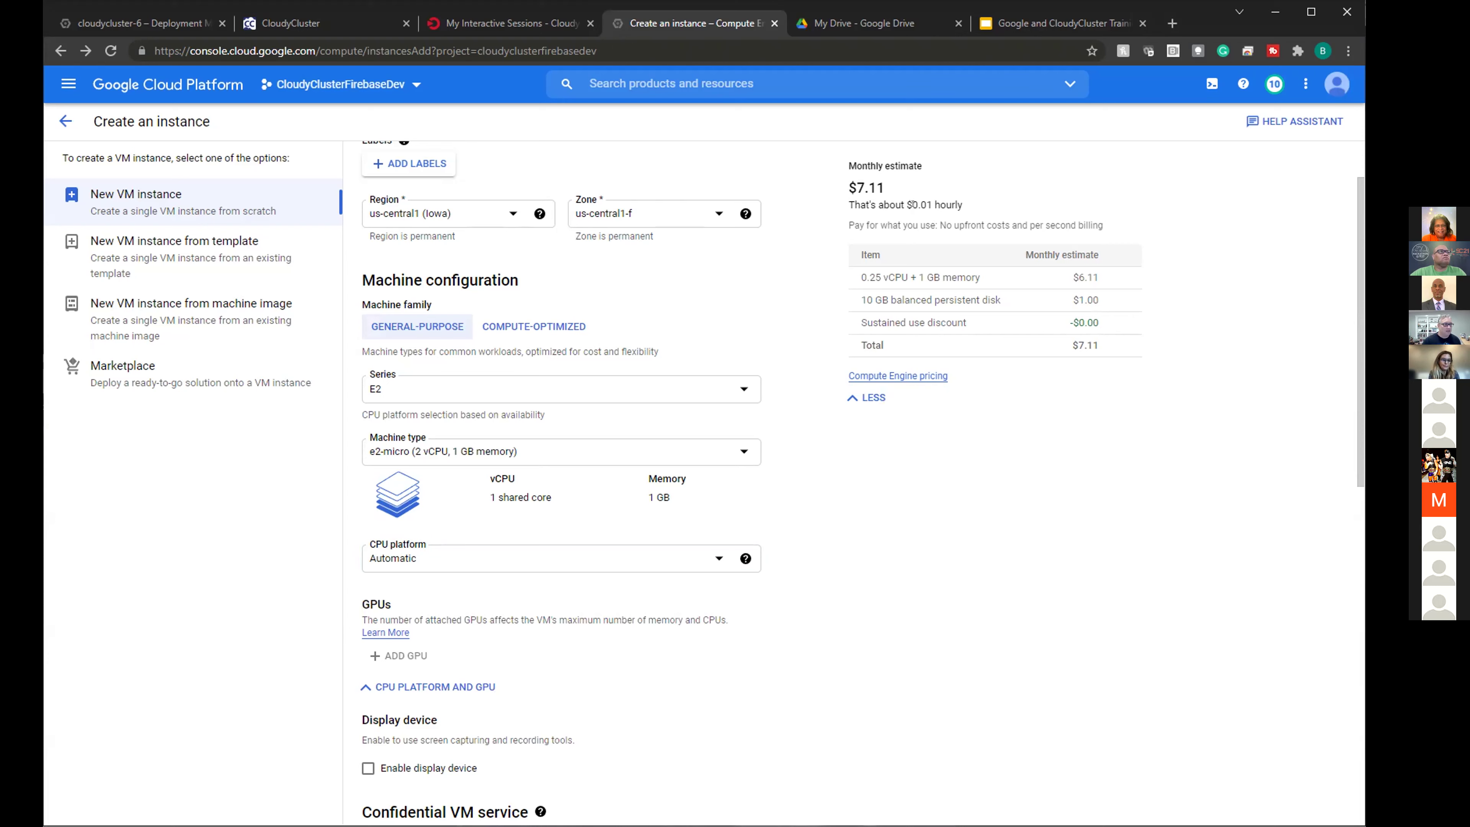
- Leave the instance form without creating the VM, and open the cc-boydemo-4134 bucket in Cloud Storage
{"action": "scroll", "coordinate": [867, 416], "scroll_direction": "down", "scroll_amount": 12}
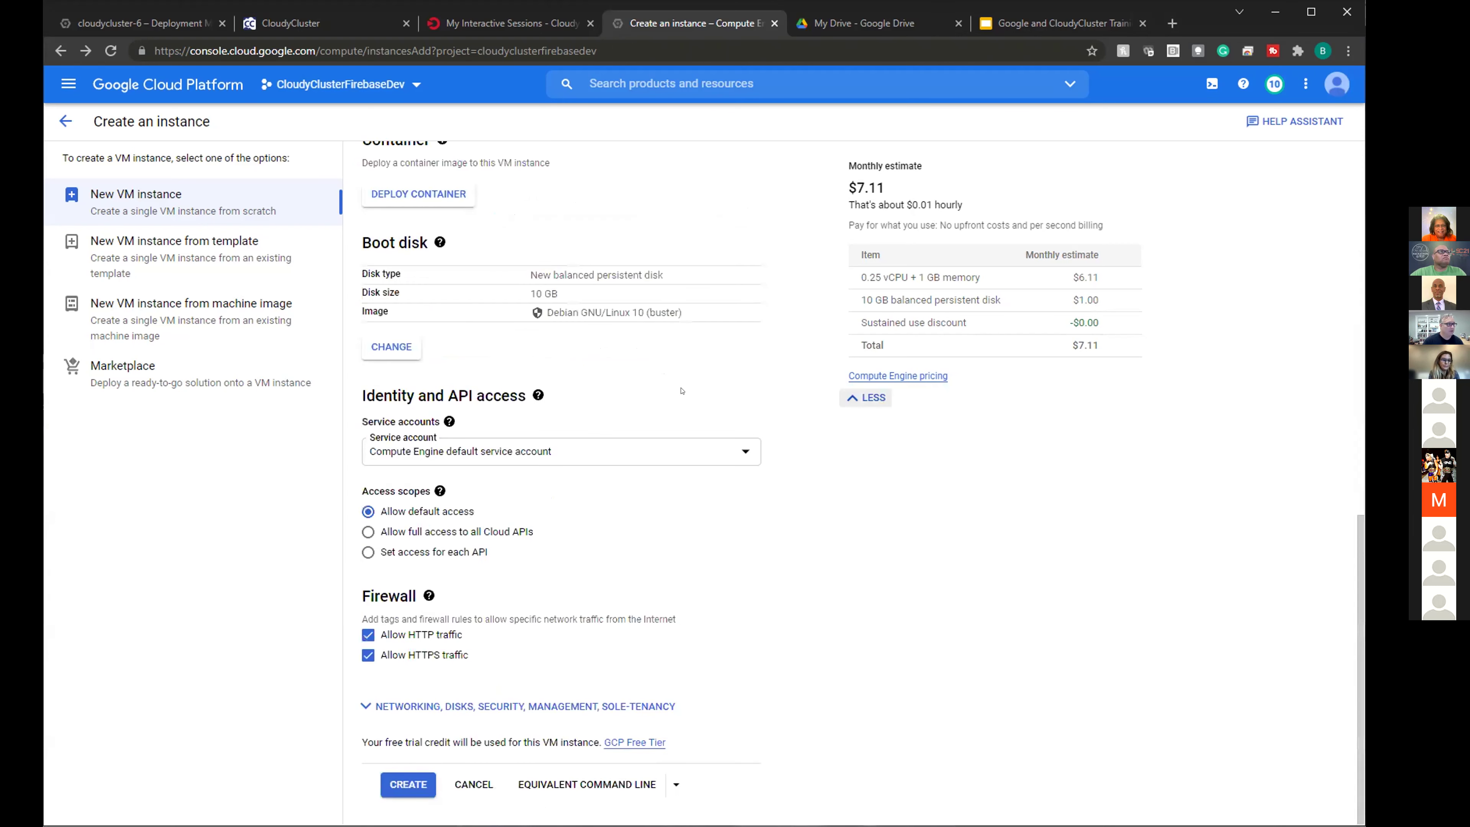
{"action": "left_click", "coordinate": [63, 123]}
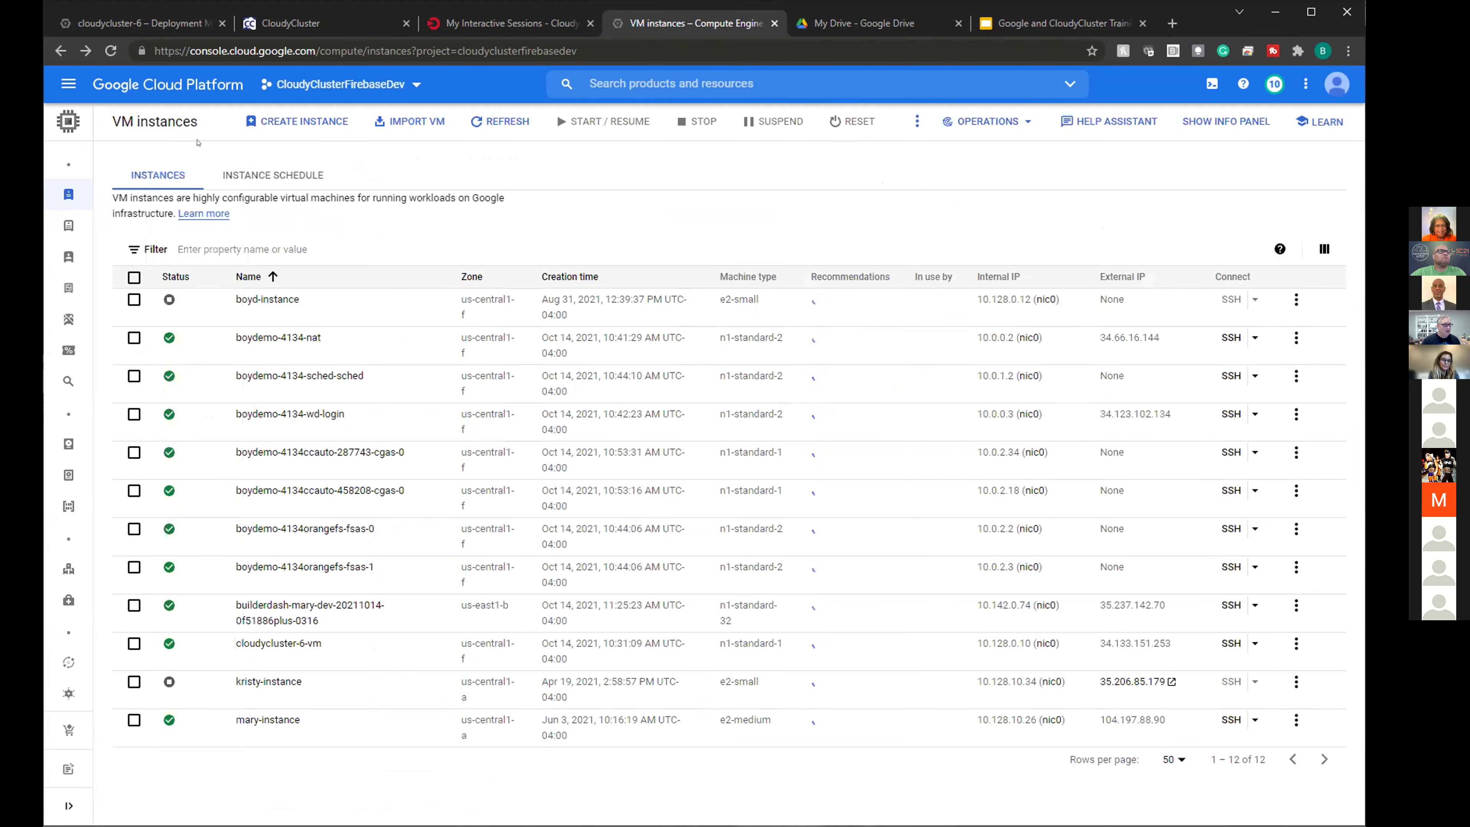
{"action": "left_click", "coordinate": [65, 84]}
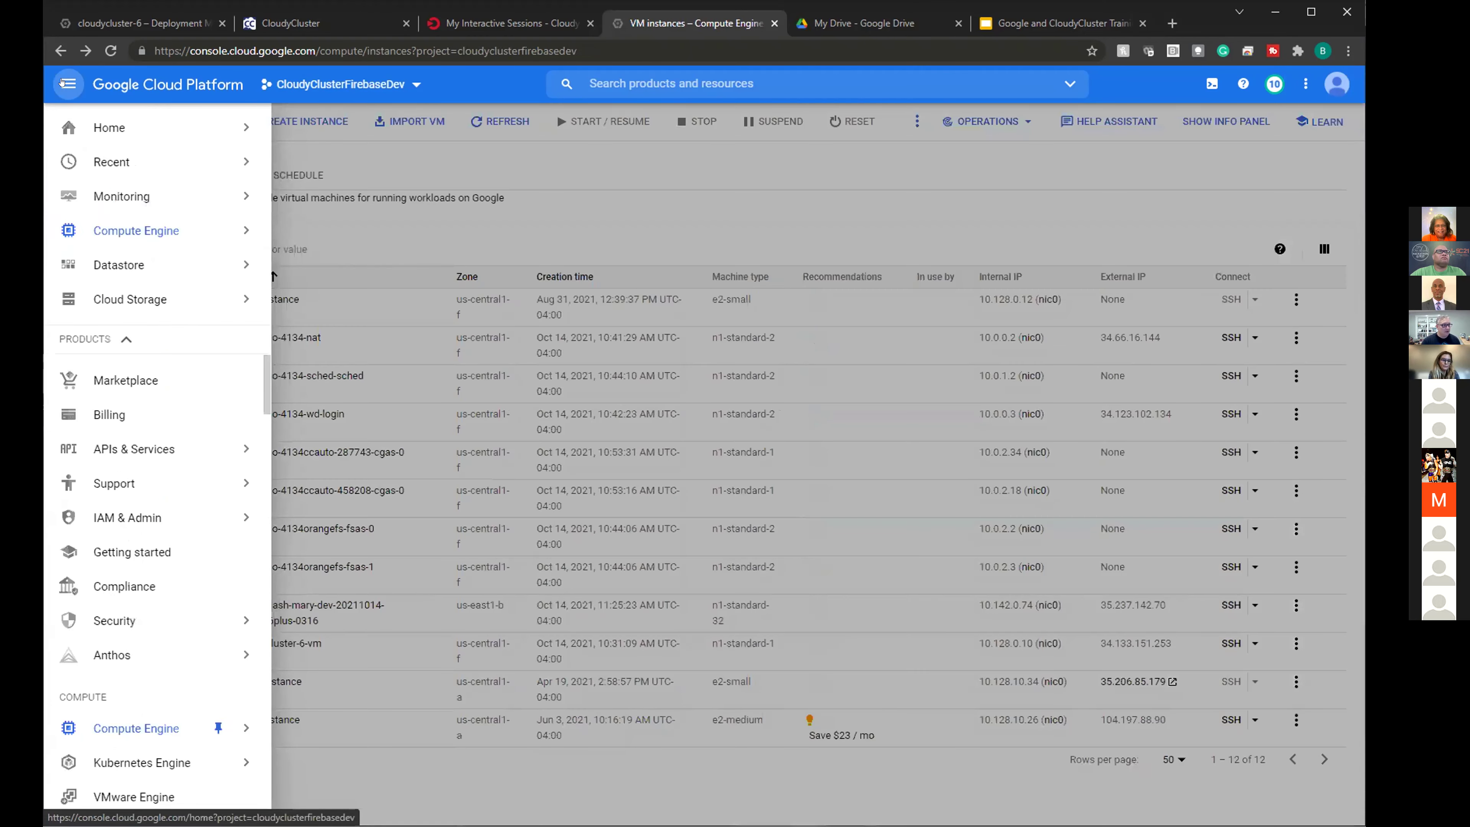
{"action": "left_click", "coordinate": [186, 296]}
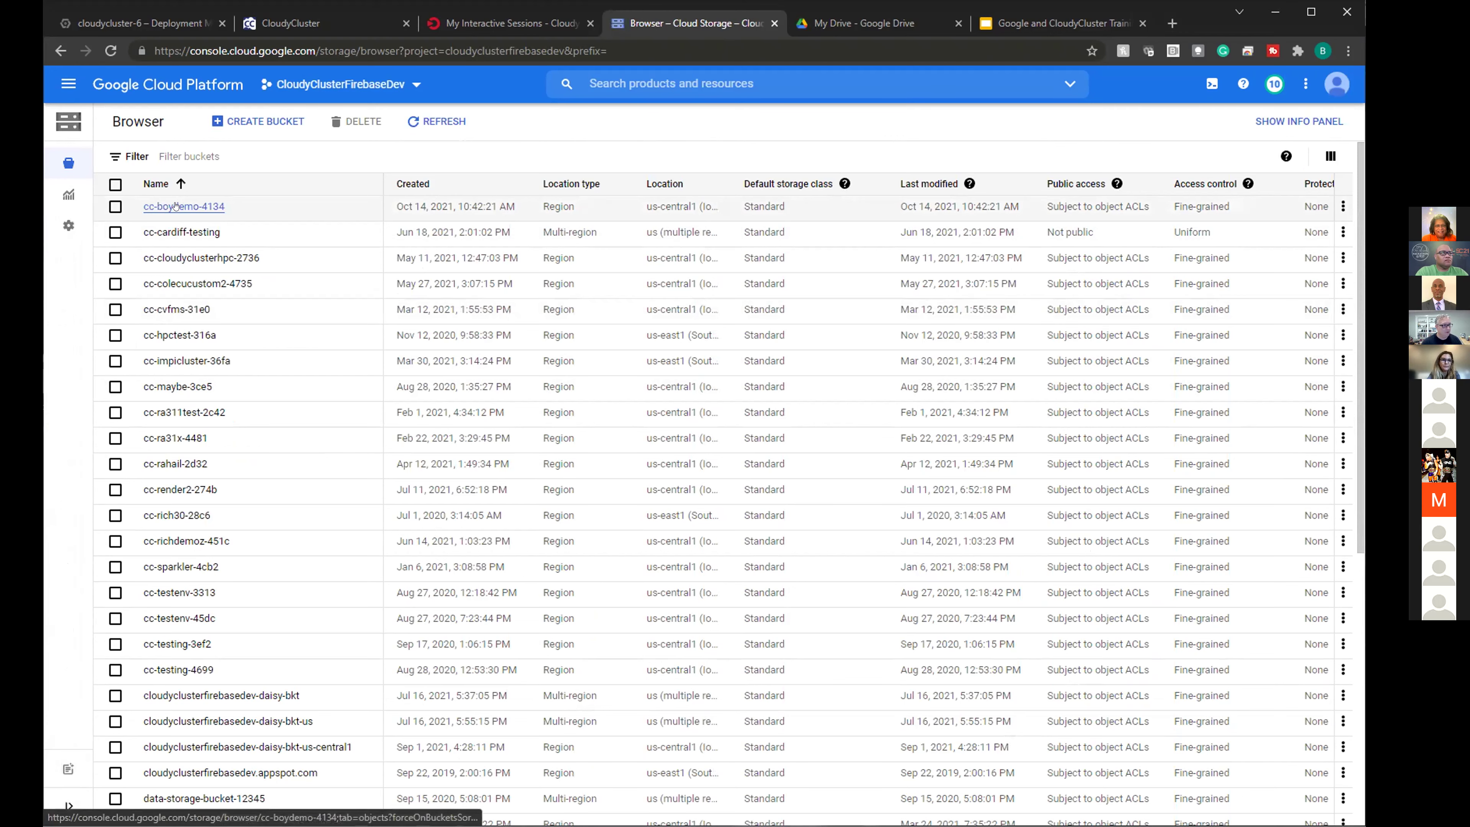
{"action": "left_click", "coordinate": [176, 206]}
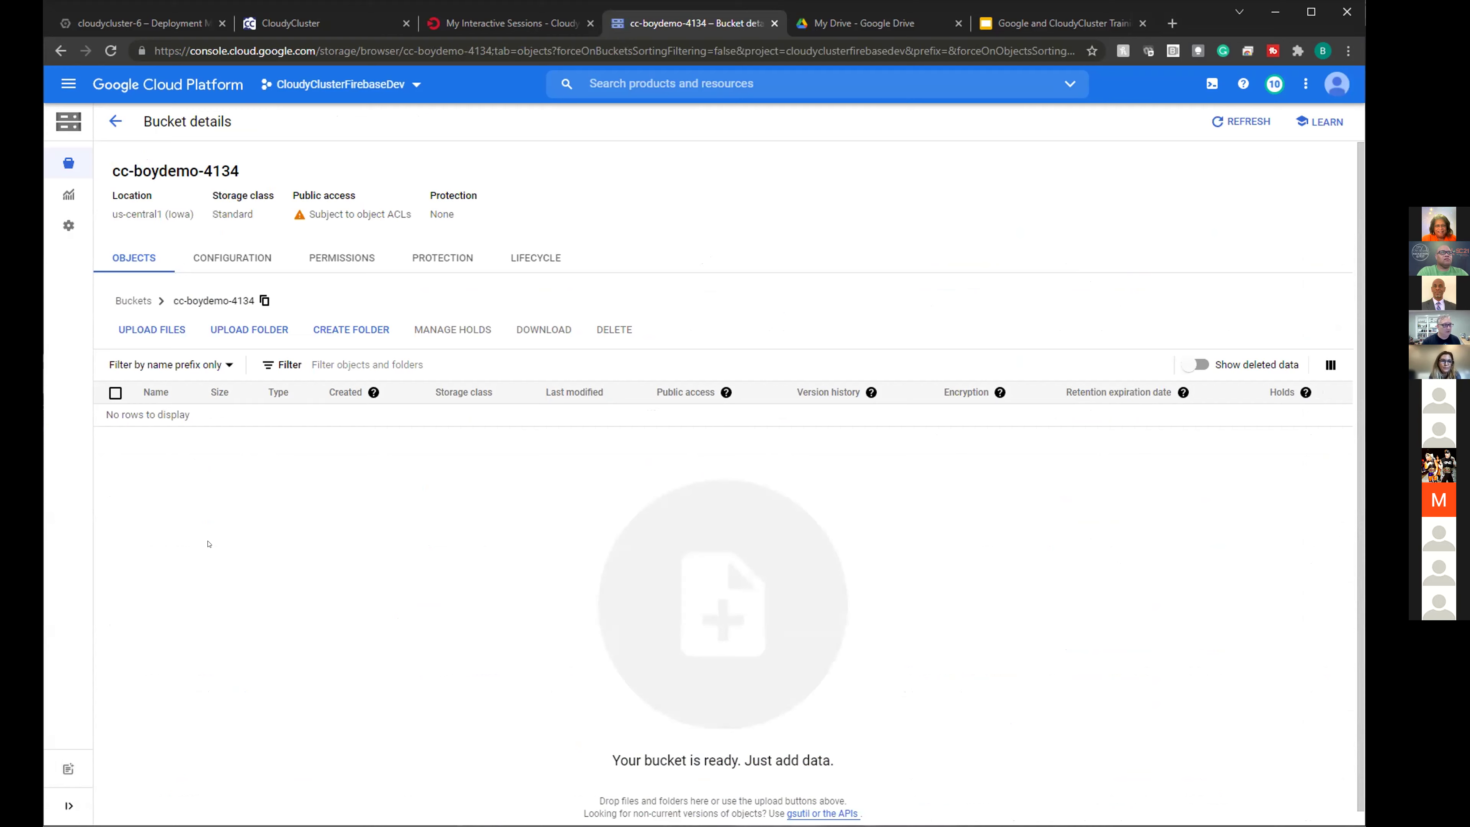
- Create a folder named mystuff in the cc-boydemo-4134 bucket
{"action": "left_click", "coordinate": [363, 330]}
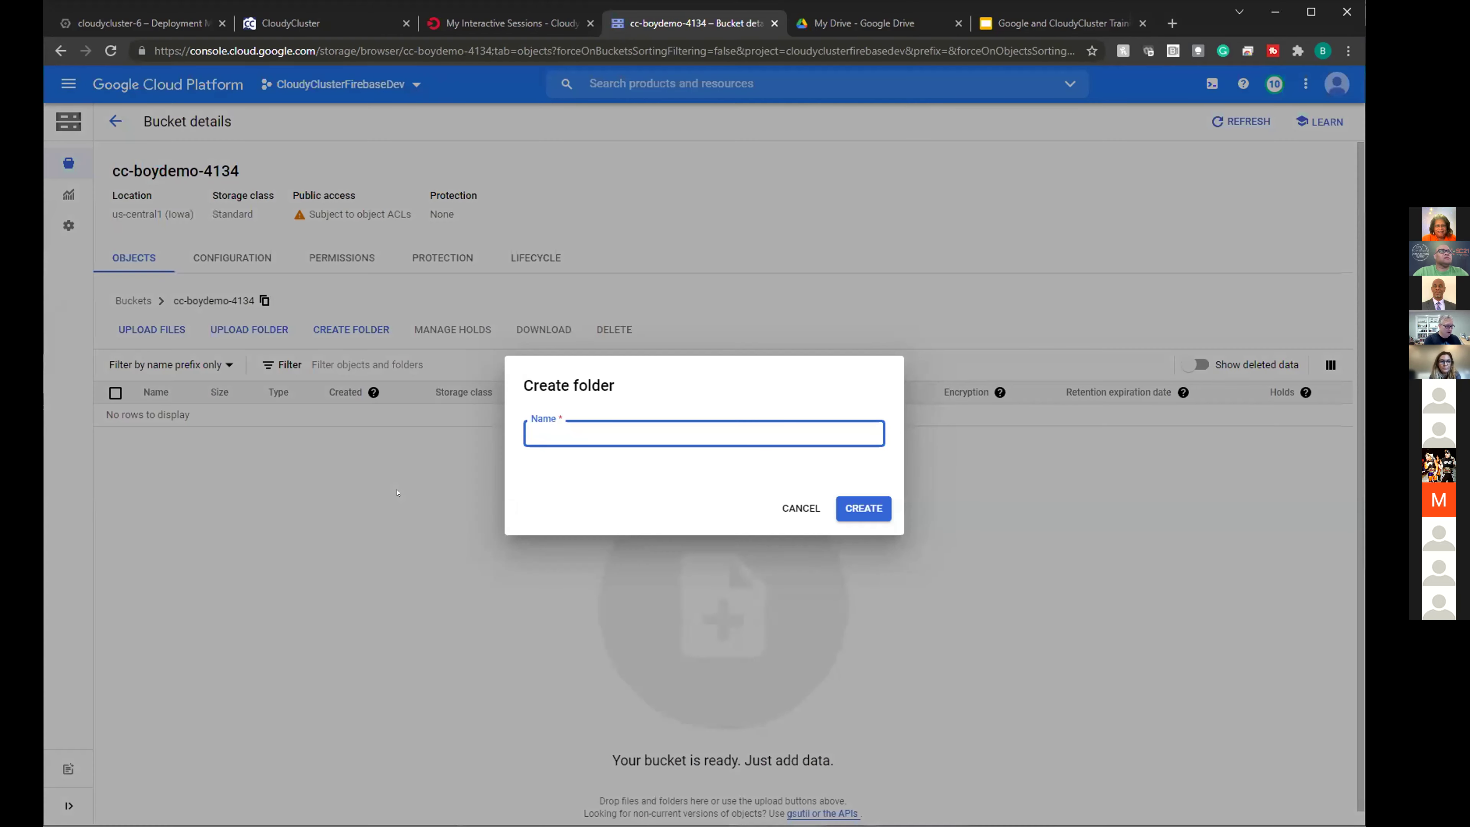
{"action": "type", "text": "mystuff"}
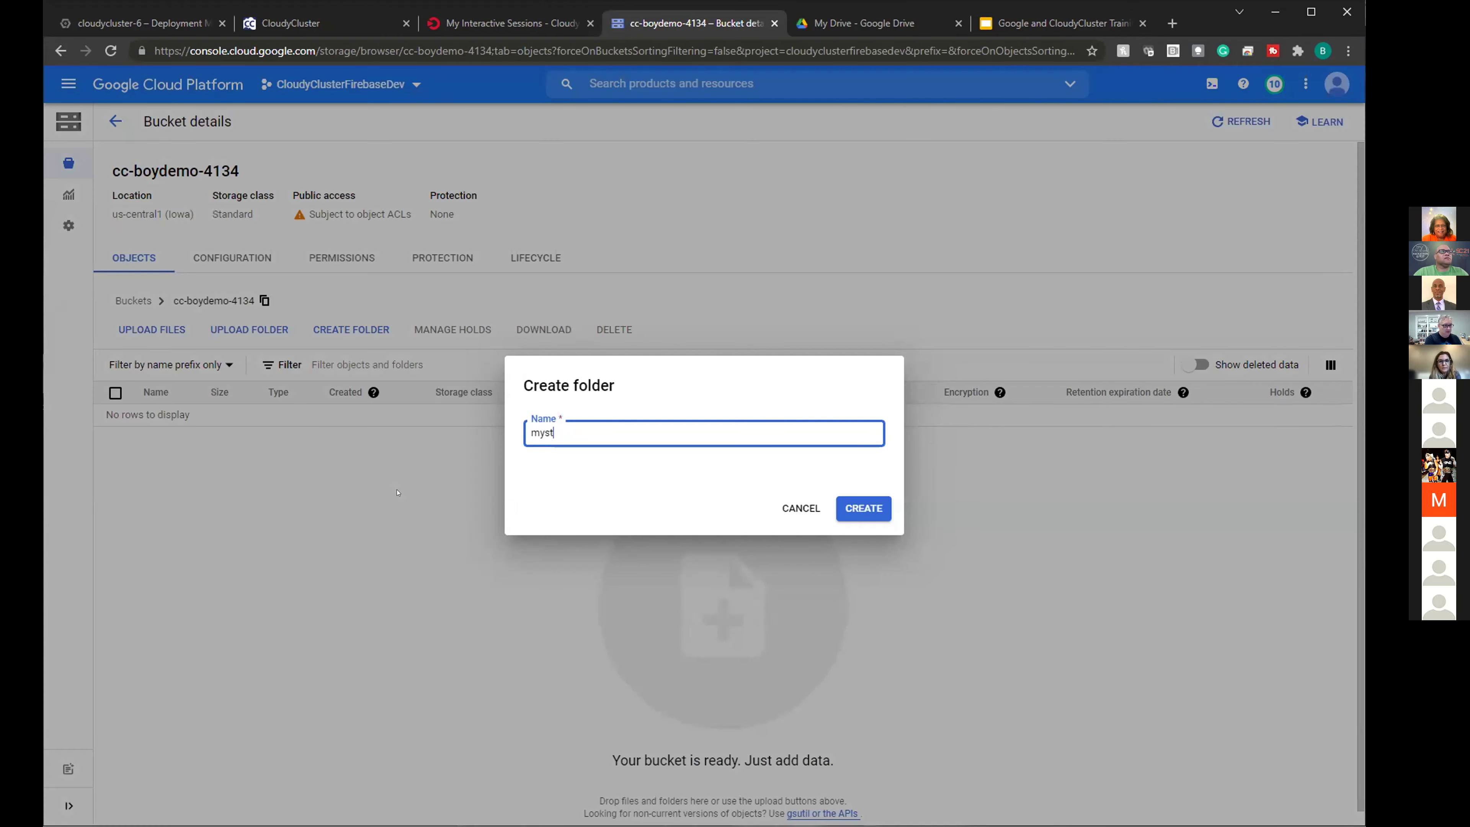
{"action": "key", "text": "Return"}
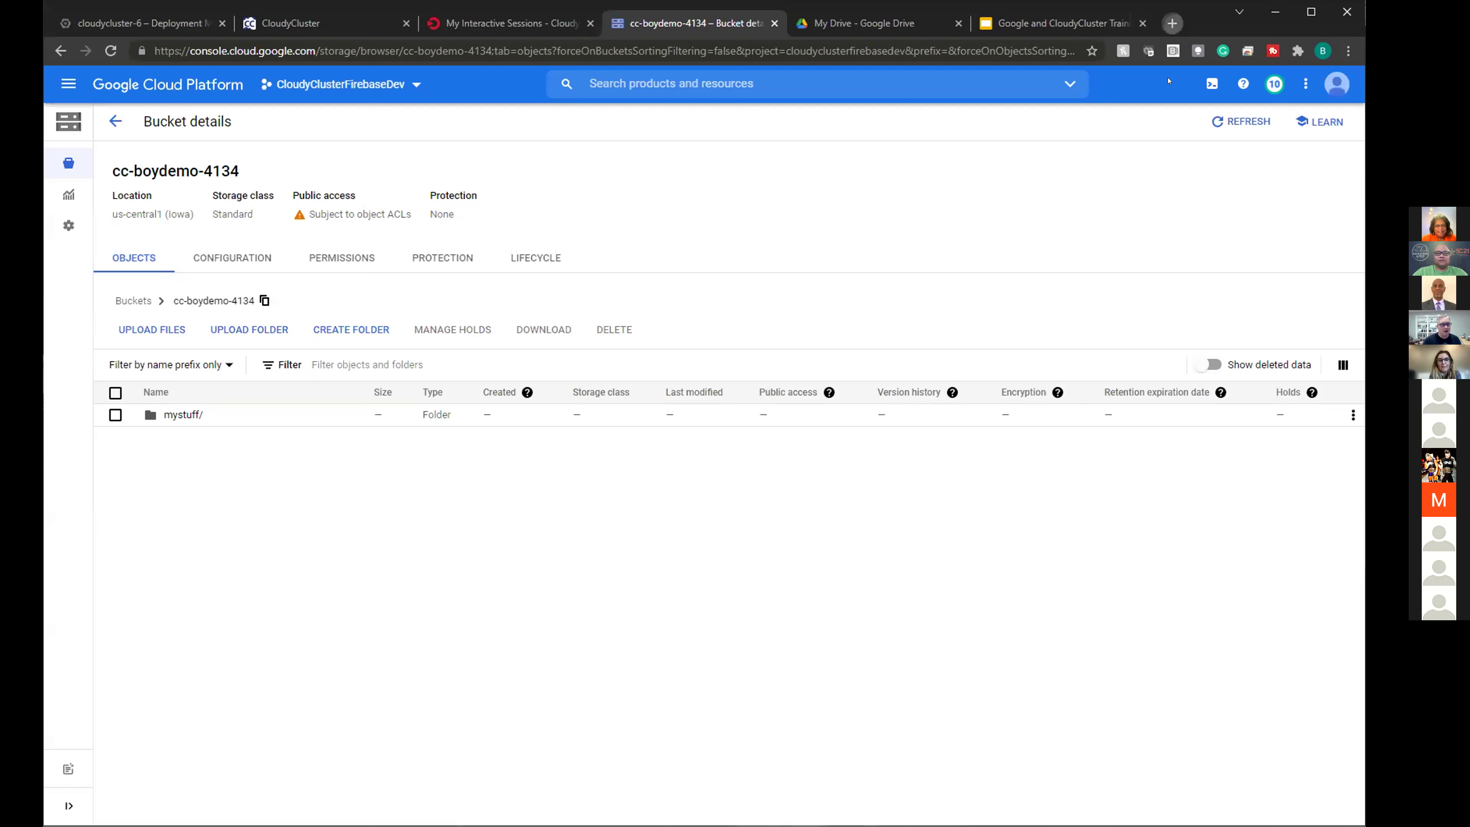
- Open the CloudyCluster documentation site at docs.gcp.cloudycluster.com in a new browser tab
{"action": "left_click", "coordinate": [1172, 24]}
{"action": "type", "text": "docs."}
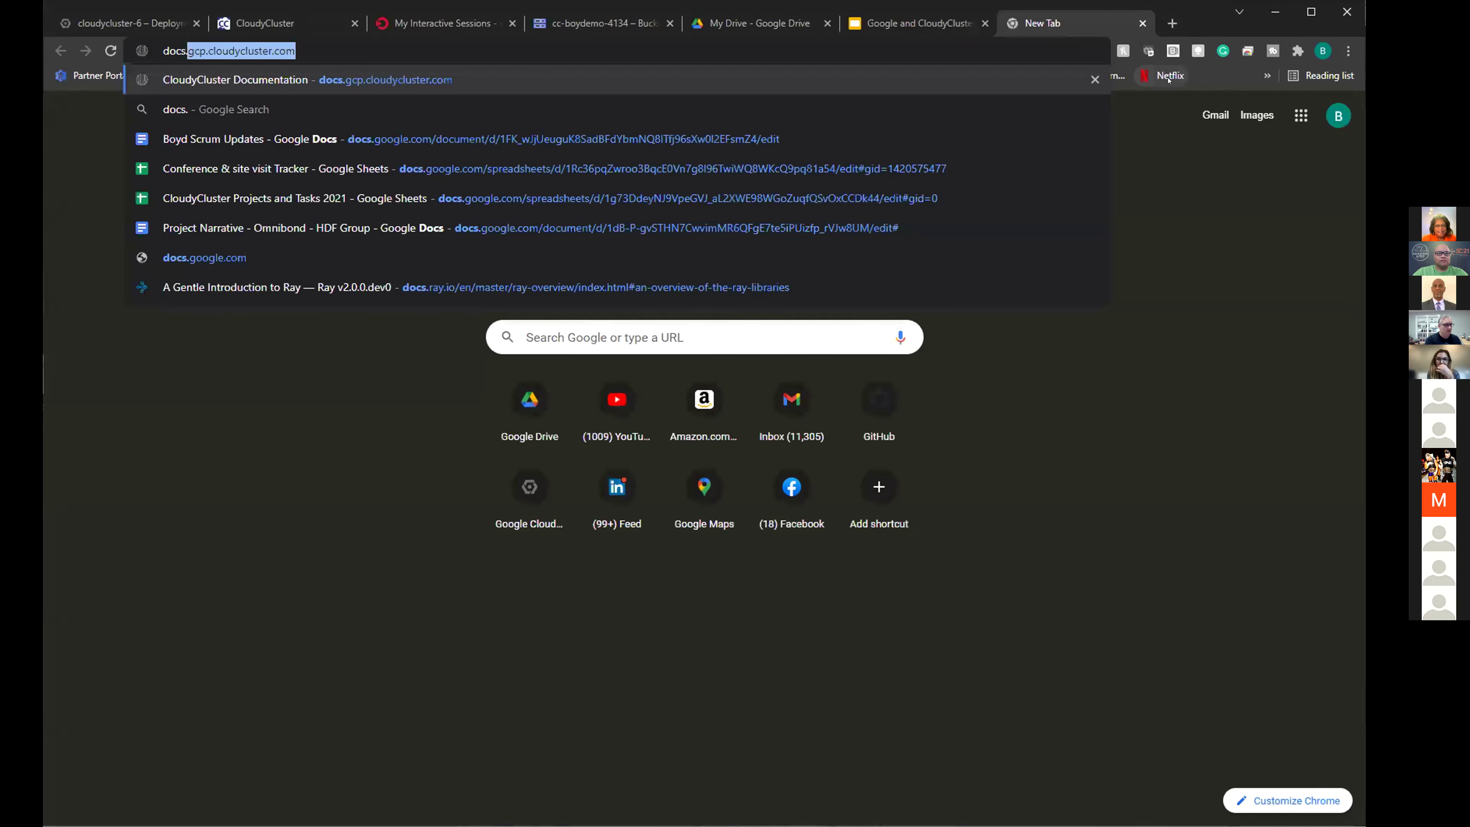
{"action": "key", "text": "Return"}
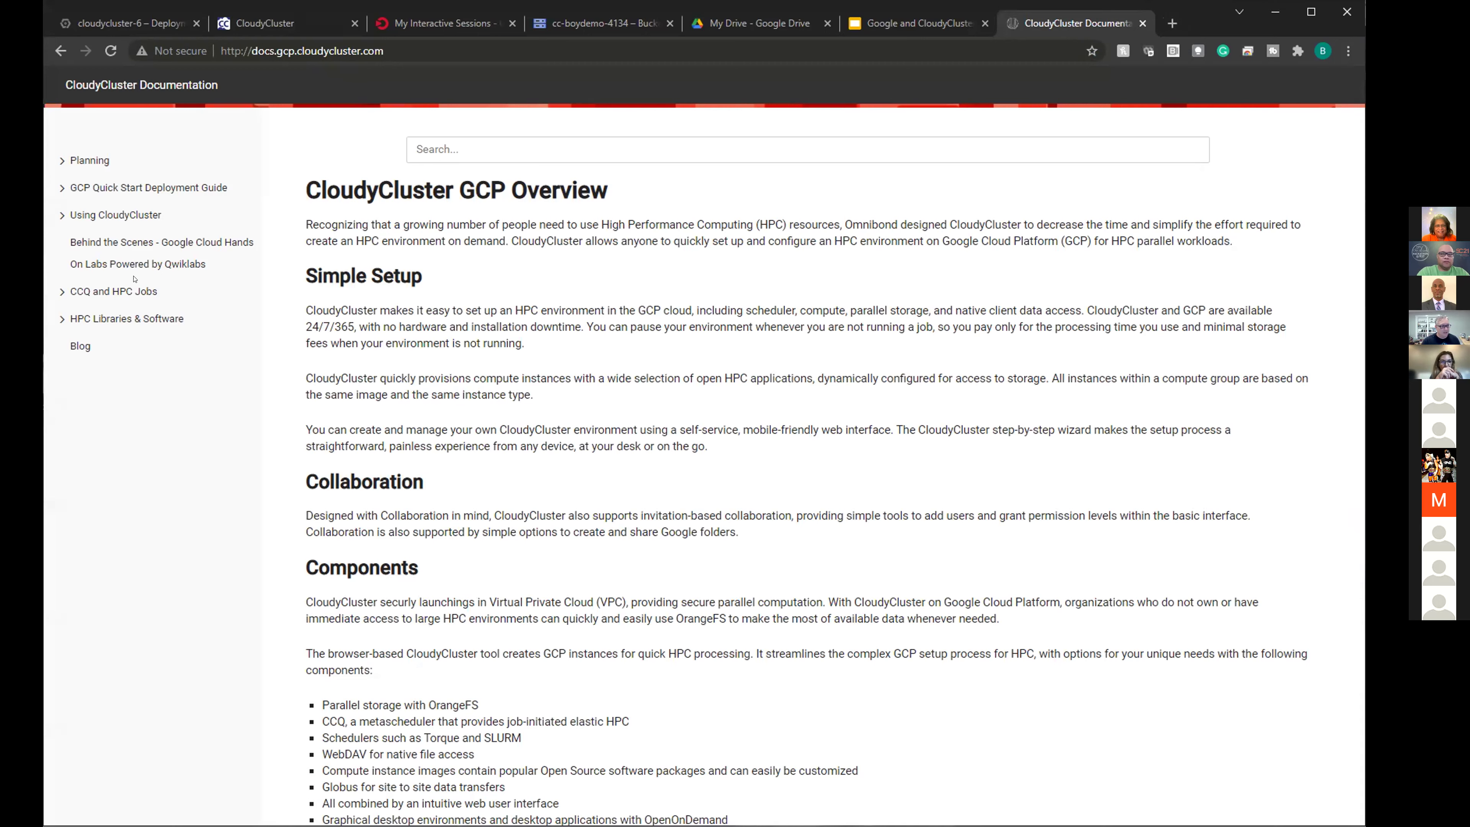
- View the GCP Preparation & Marketplace Launch page of the Quick Start Deployment Guide, and collapse the guide's section
{"action": "left_click", "coordinate": [51, 185]}
{"action": "left_click", "coordinate": [50, 185]}
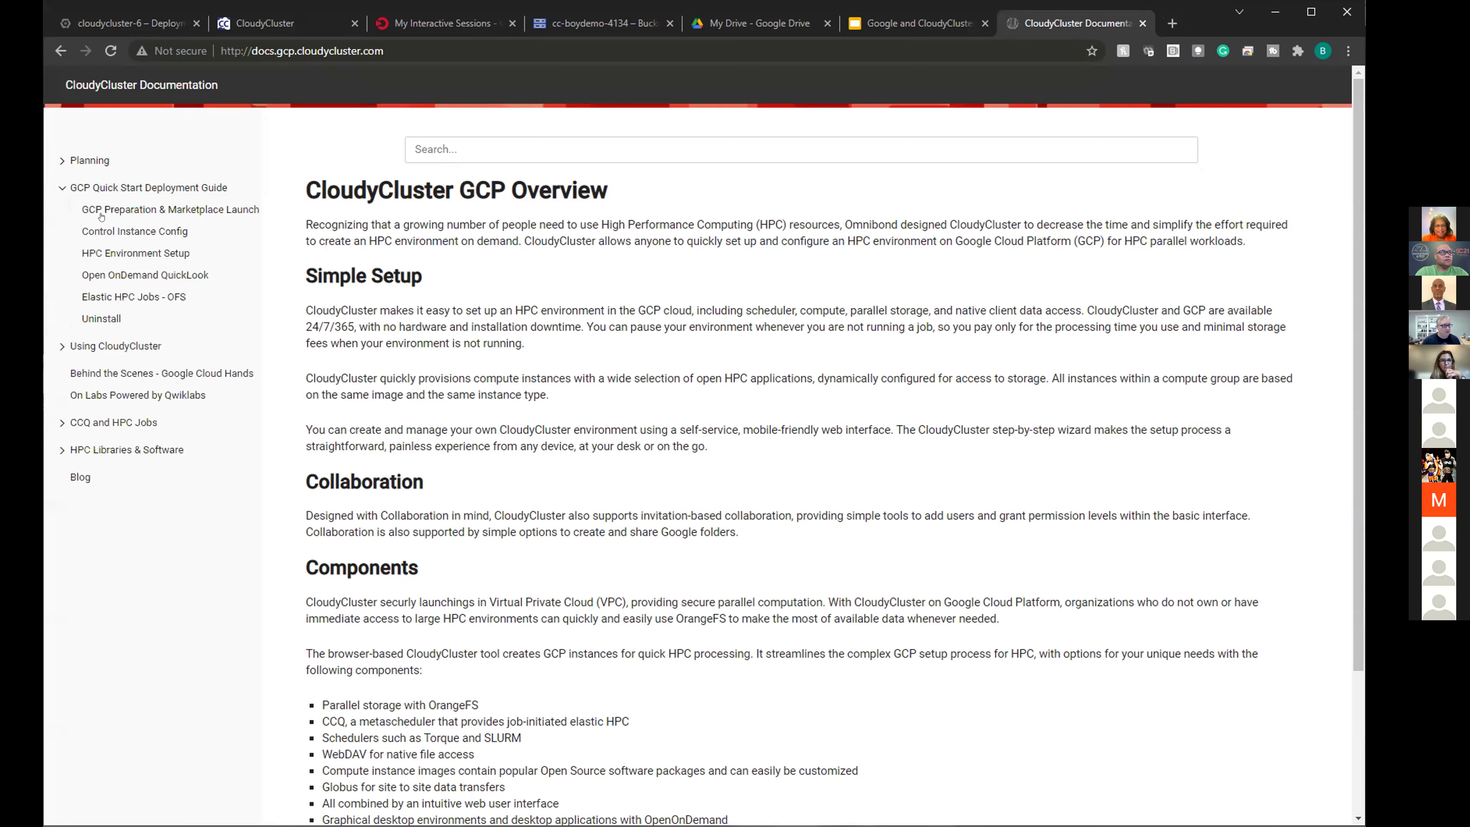
{"action": "left_click", "coordinate": [101, 216]}
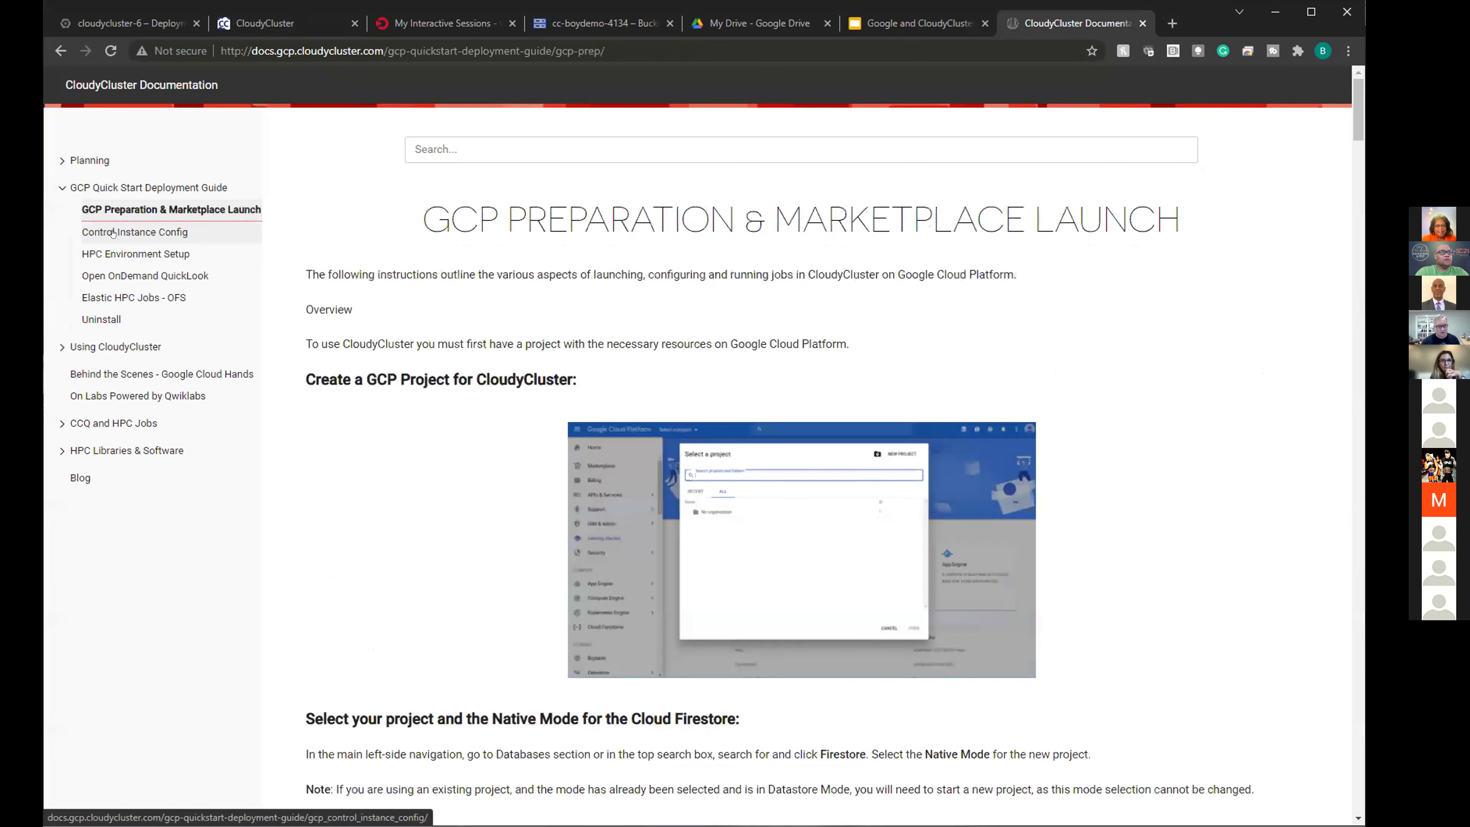
{"action": "left_click", "coordinate": [60, 188]}
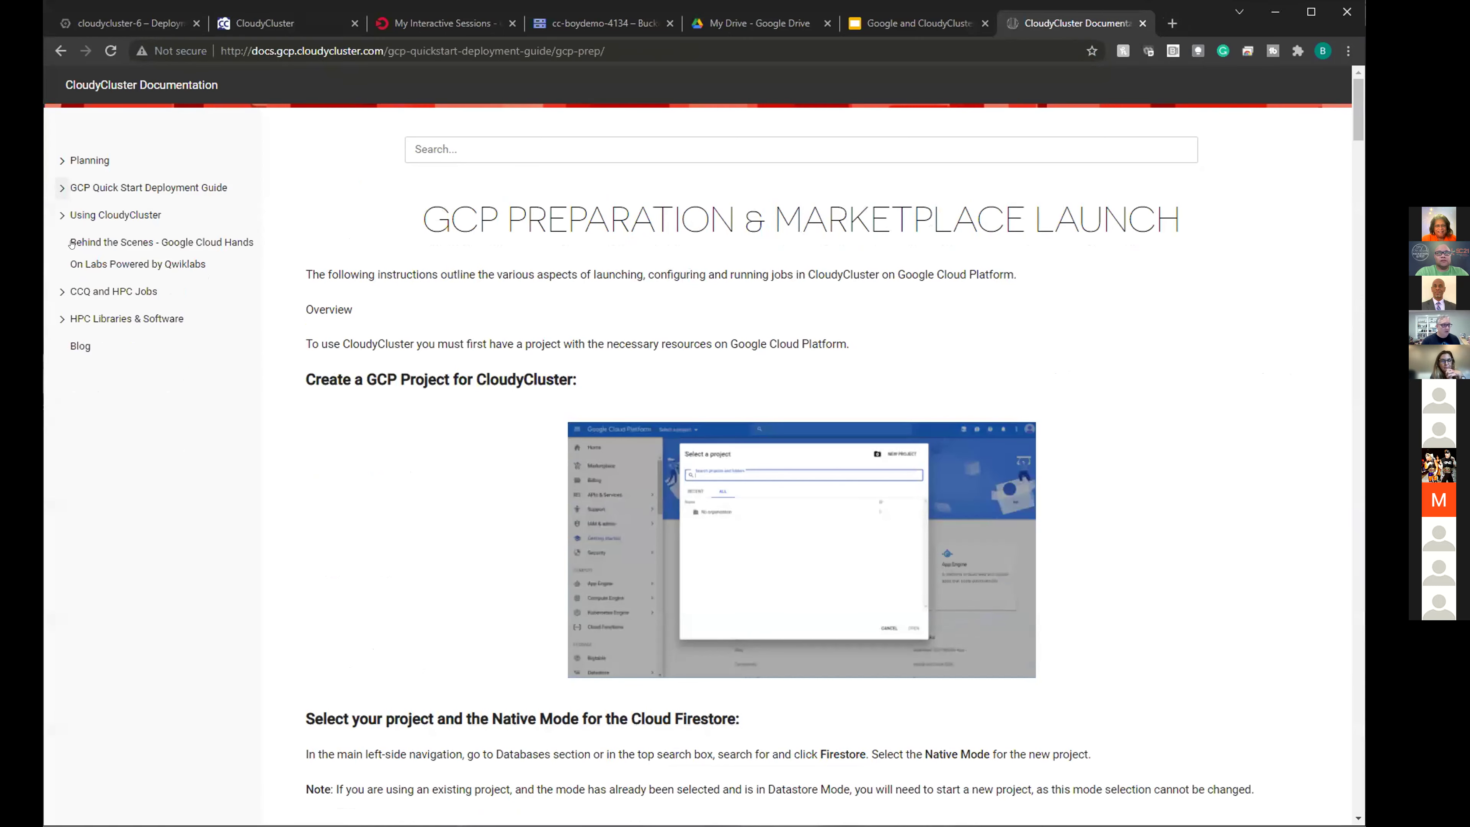
- Look through the articles on the documentation's Blog page, and open the Planning section
{"action": "left_click", "coordinate": [73, 341]}
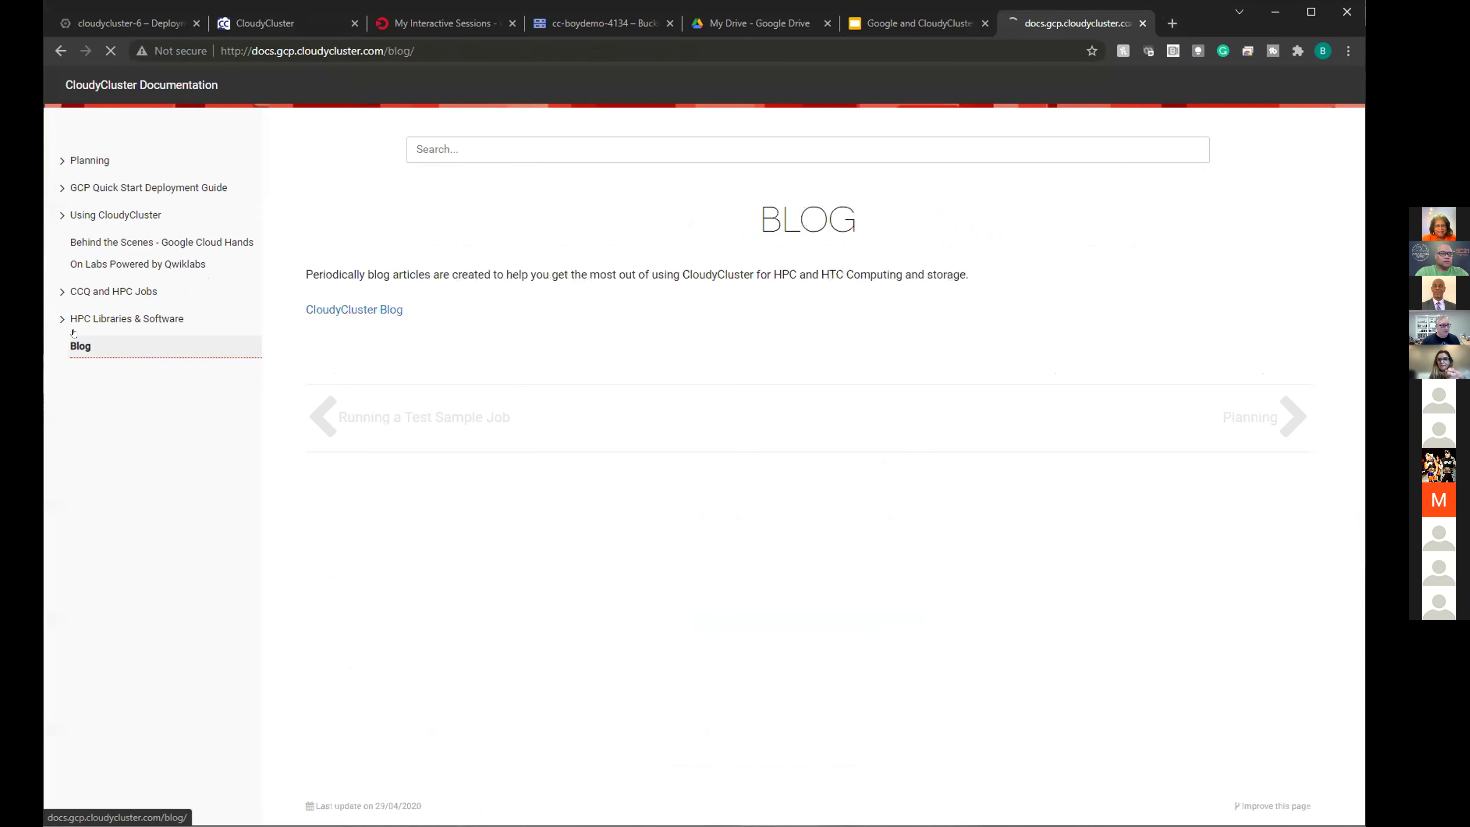
{"action": "scroll", "coordinate": [708, 494], "scroll_direction": "down", "scroll_amount": 5}
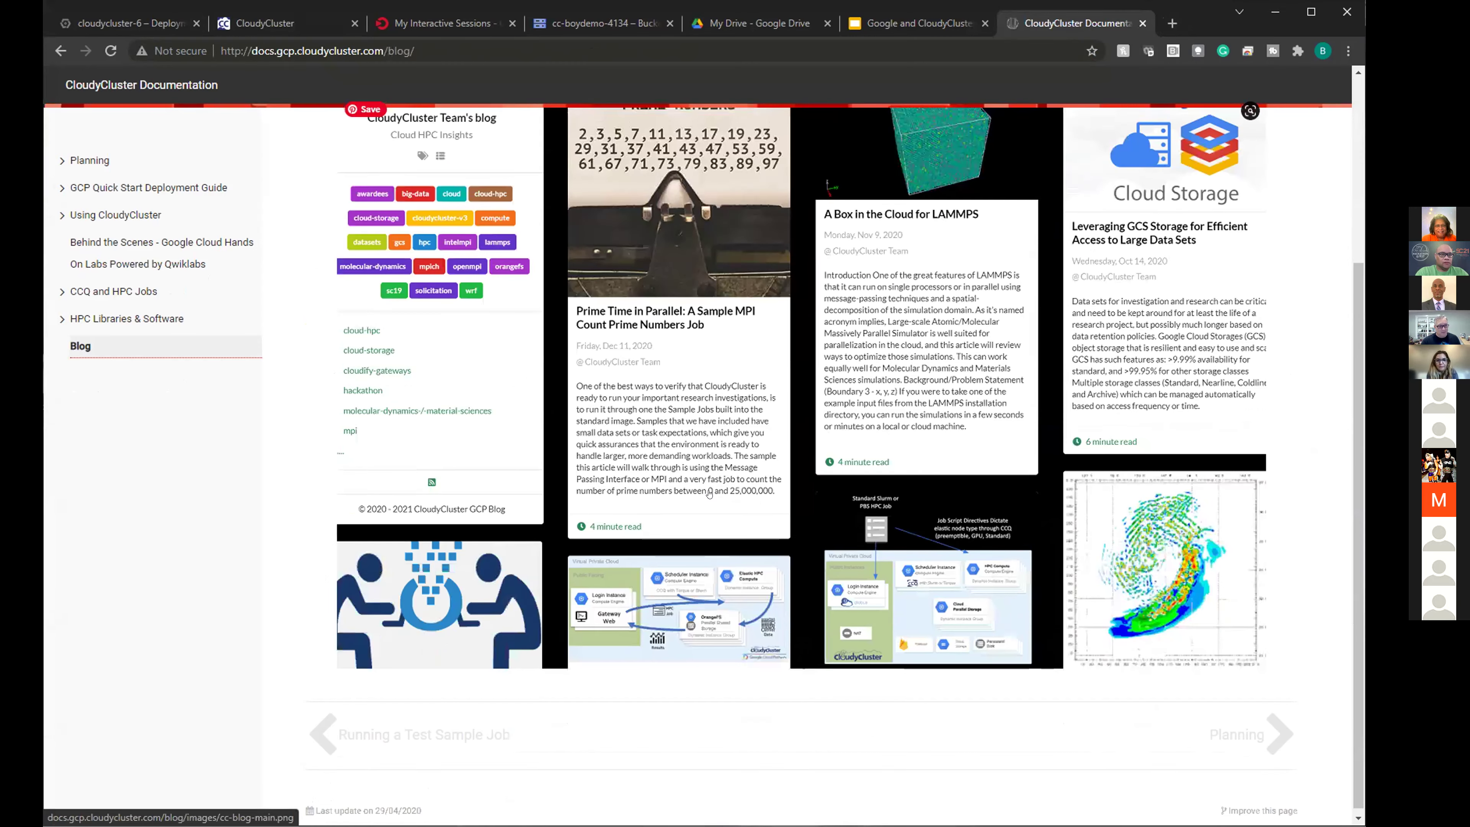
{"action": "scroll", "coordinate": [709, 493], "scroll_direction": "up", "scroll_amount": 5}
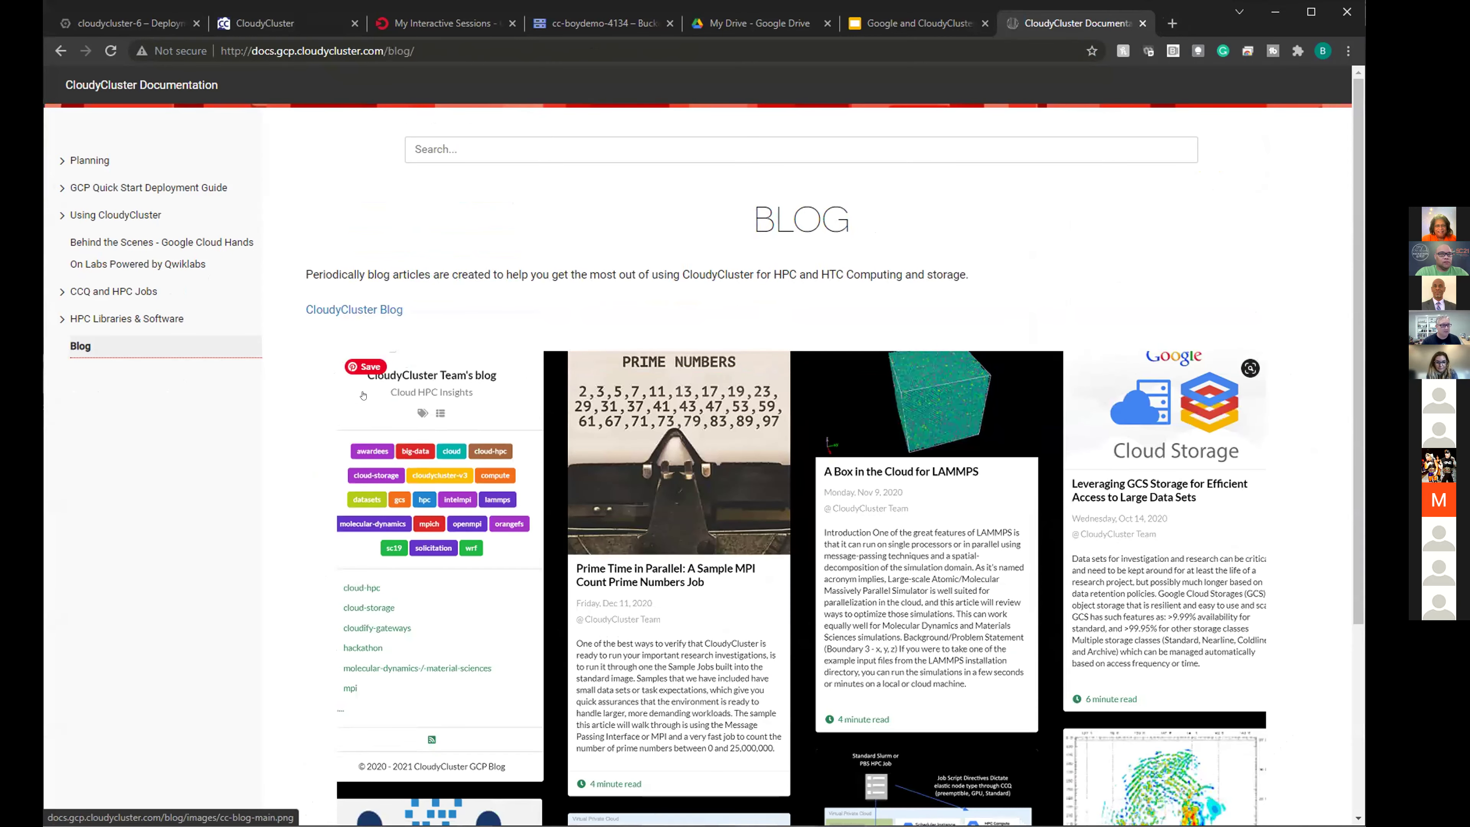
{"action": "left_click", "coordinate": [87, 161]}
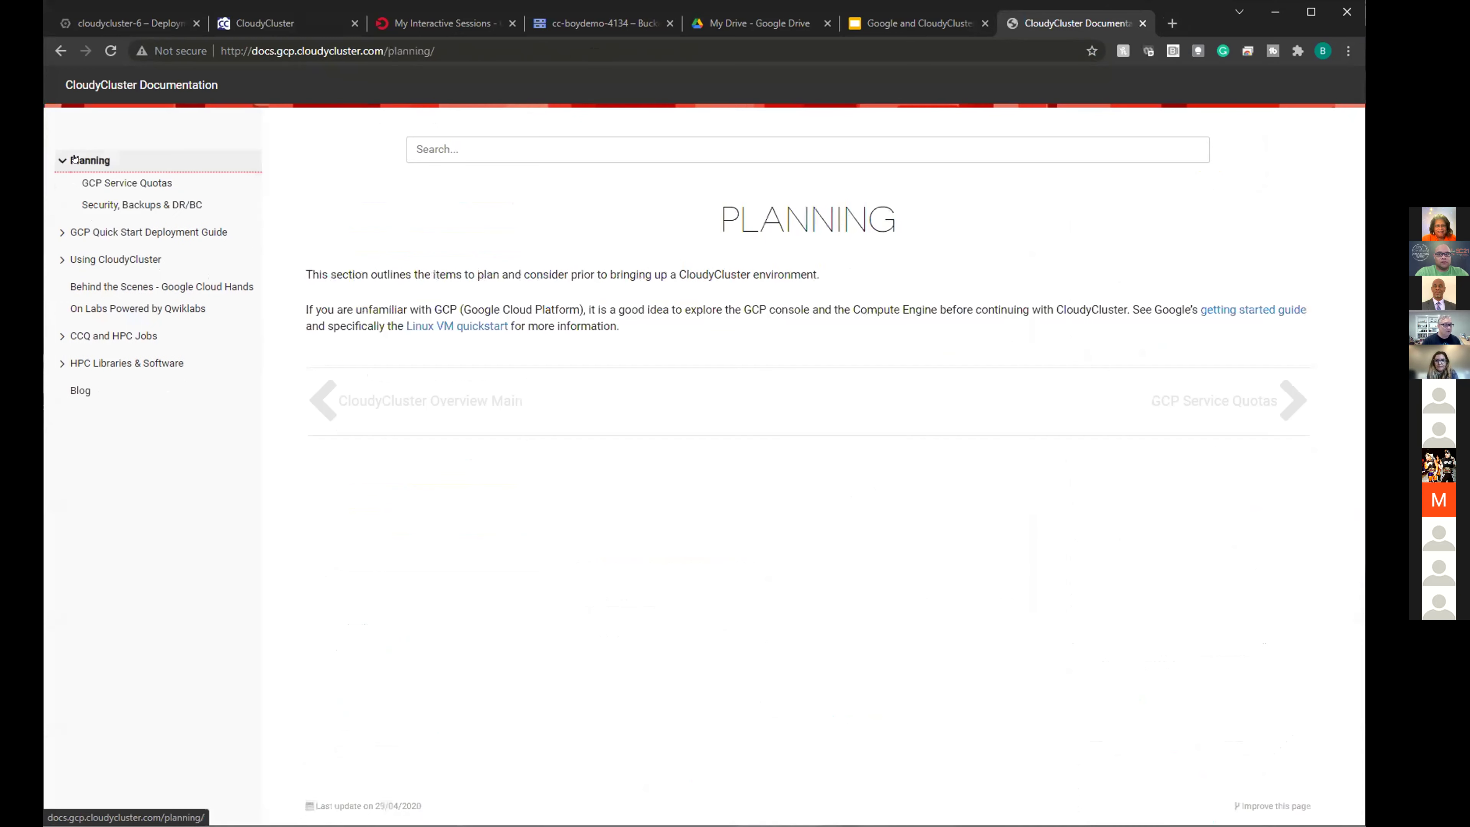
- Return to the cc-boydemo-4134 bucket in Cloud Storage and go back to the list of all buckets
{"action": "left_click", "coordinate": [920, 24]}
{"action": "left_click", "coordinate": [770, 19]}
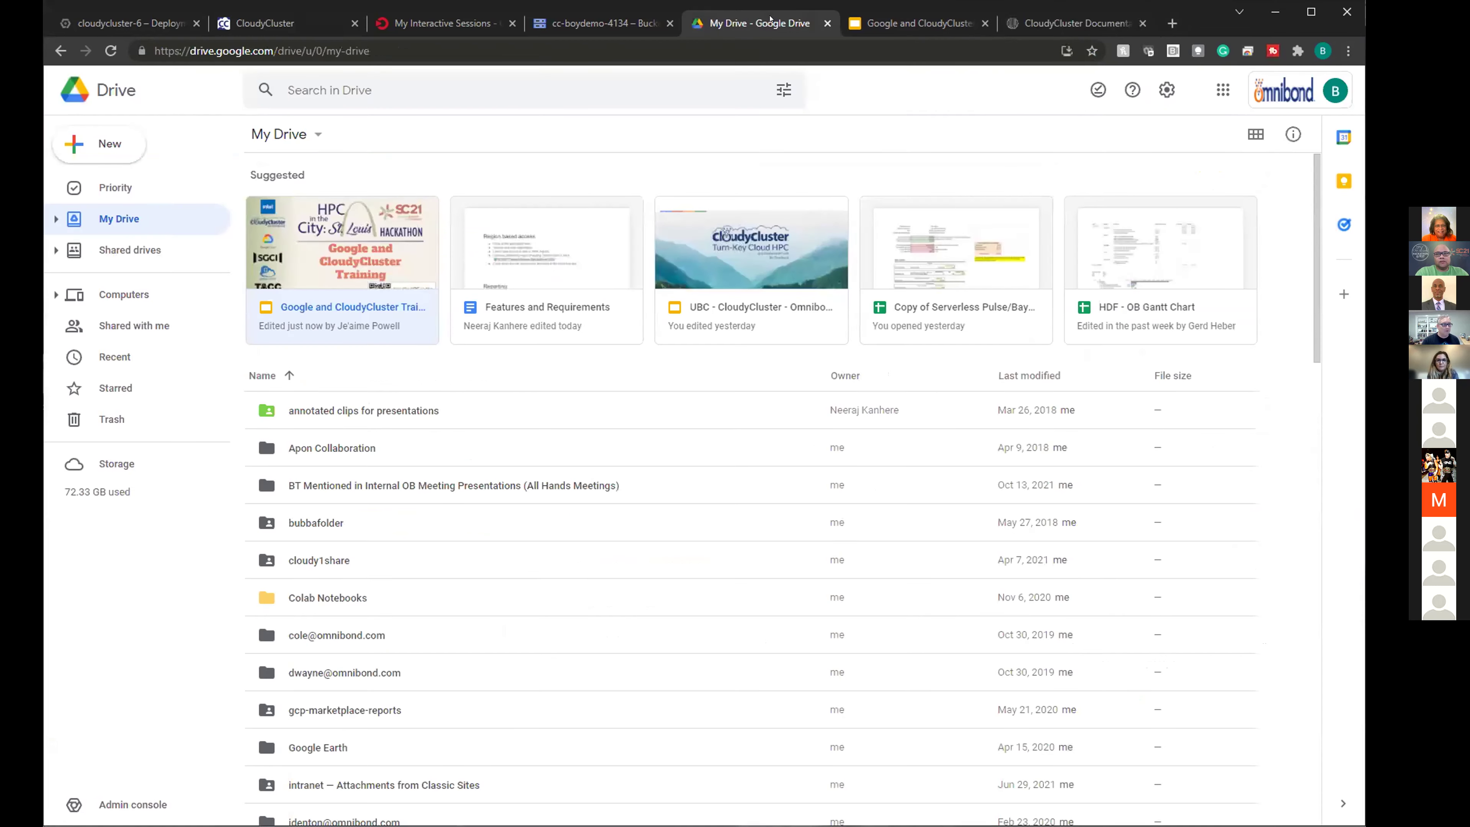
{"action": "left_click", "coordinate": [606, 21]}
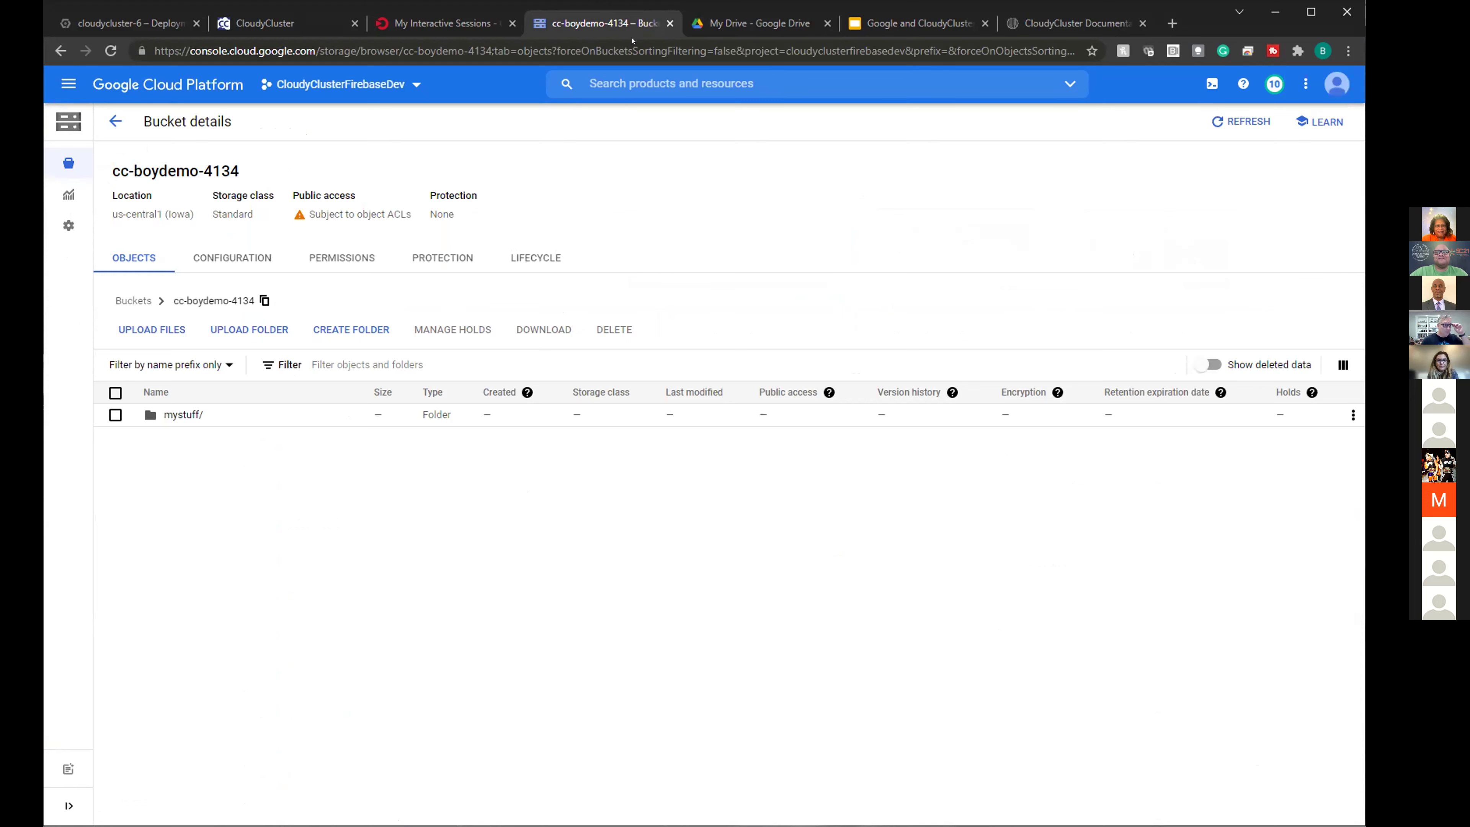
{"action": "left_click", "coordinate": [120, 121]}
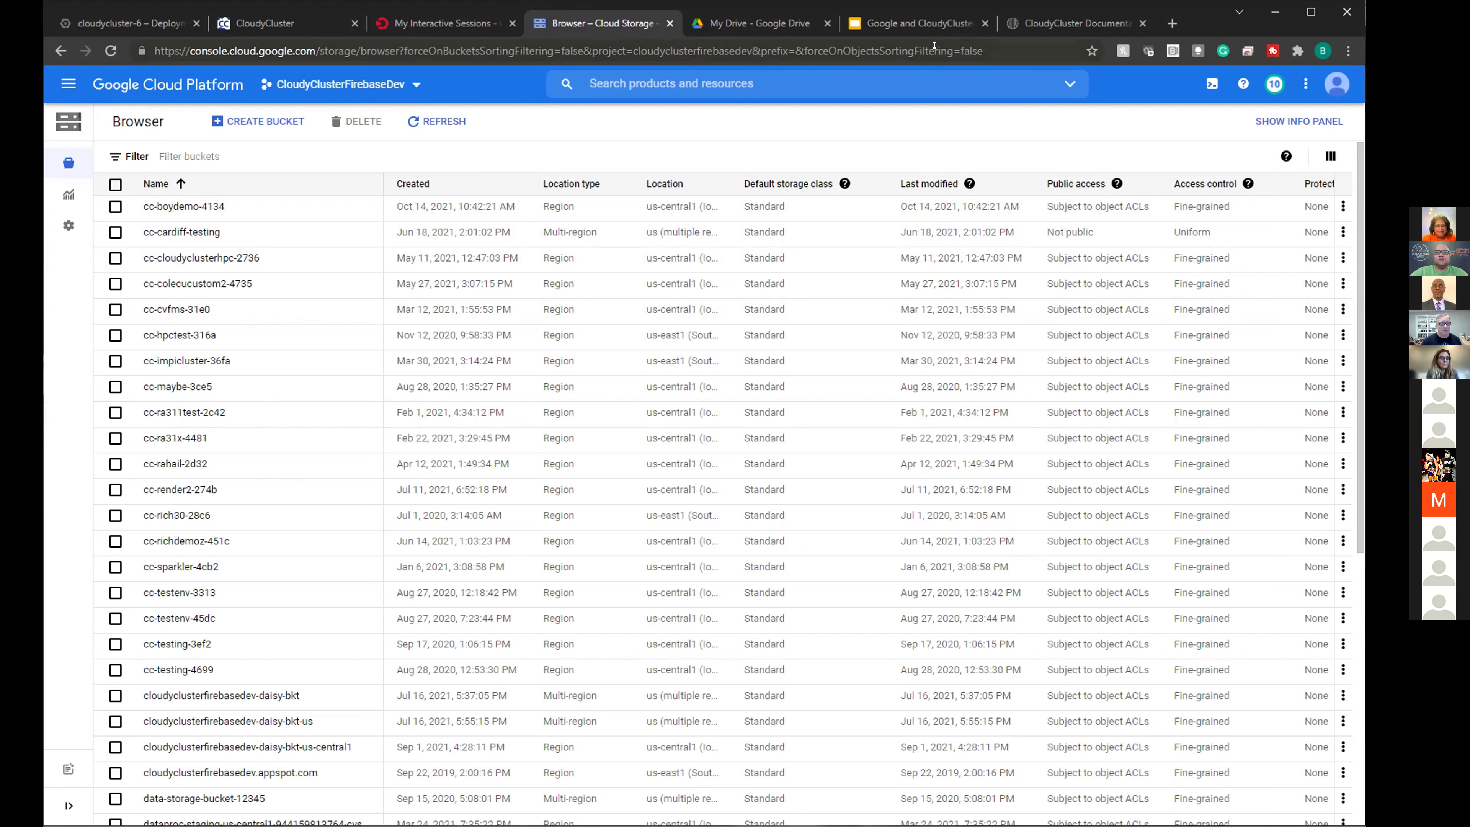
- Switch to the Google and CloudyCluster training presentation and advance to the Turn-Key HPC with CloudyCluster slide
{"action": "left_click", "coordinate": [896, 26]}
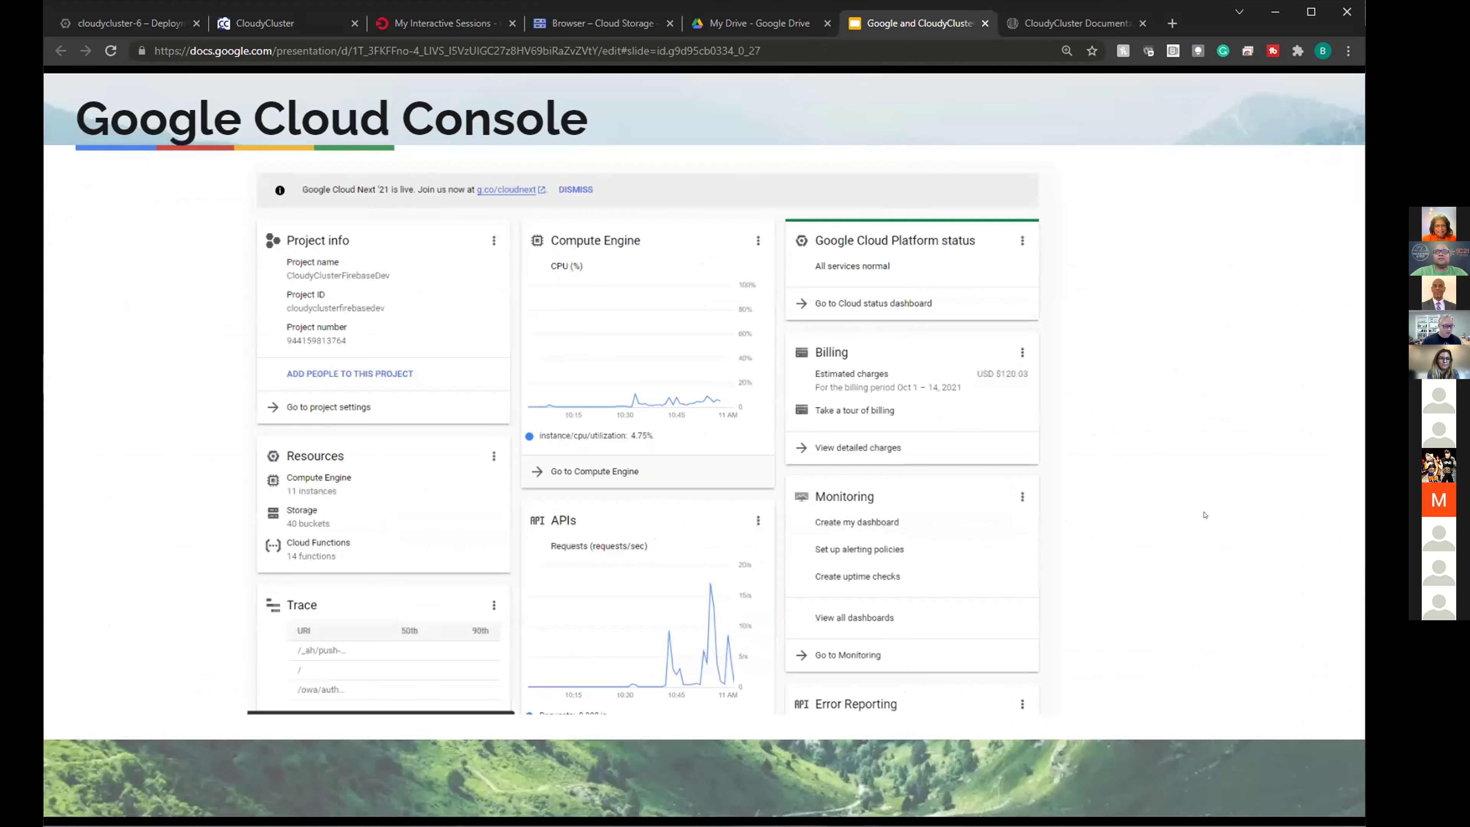
{"action": "key", "text": "Right"}
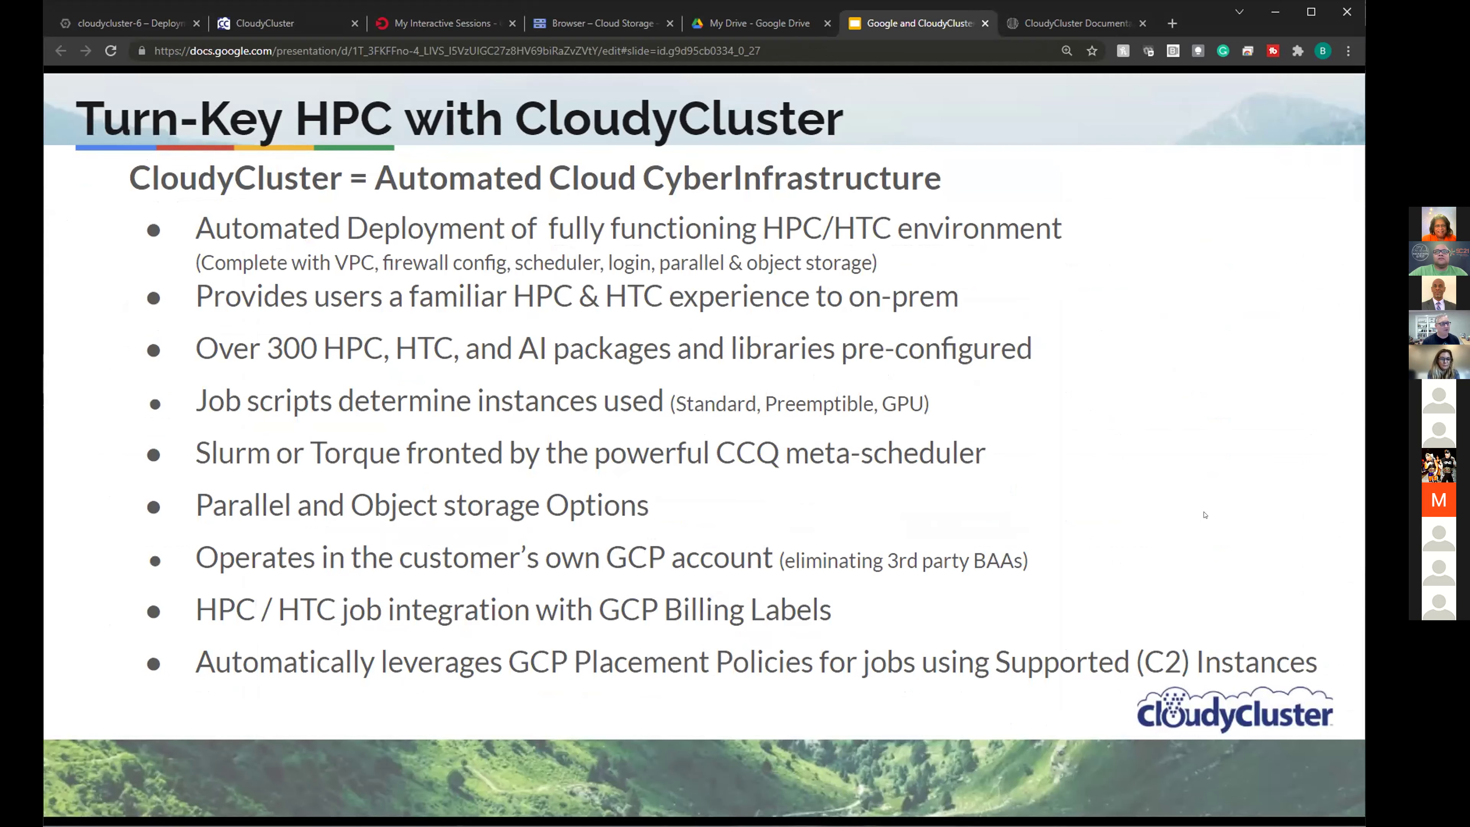
{"action": "key", "text": "Right"}
{"action": "key", "text": "Left"}
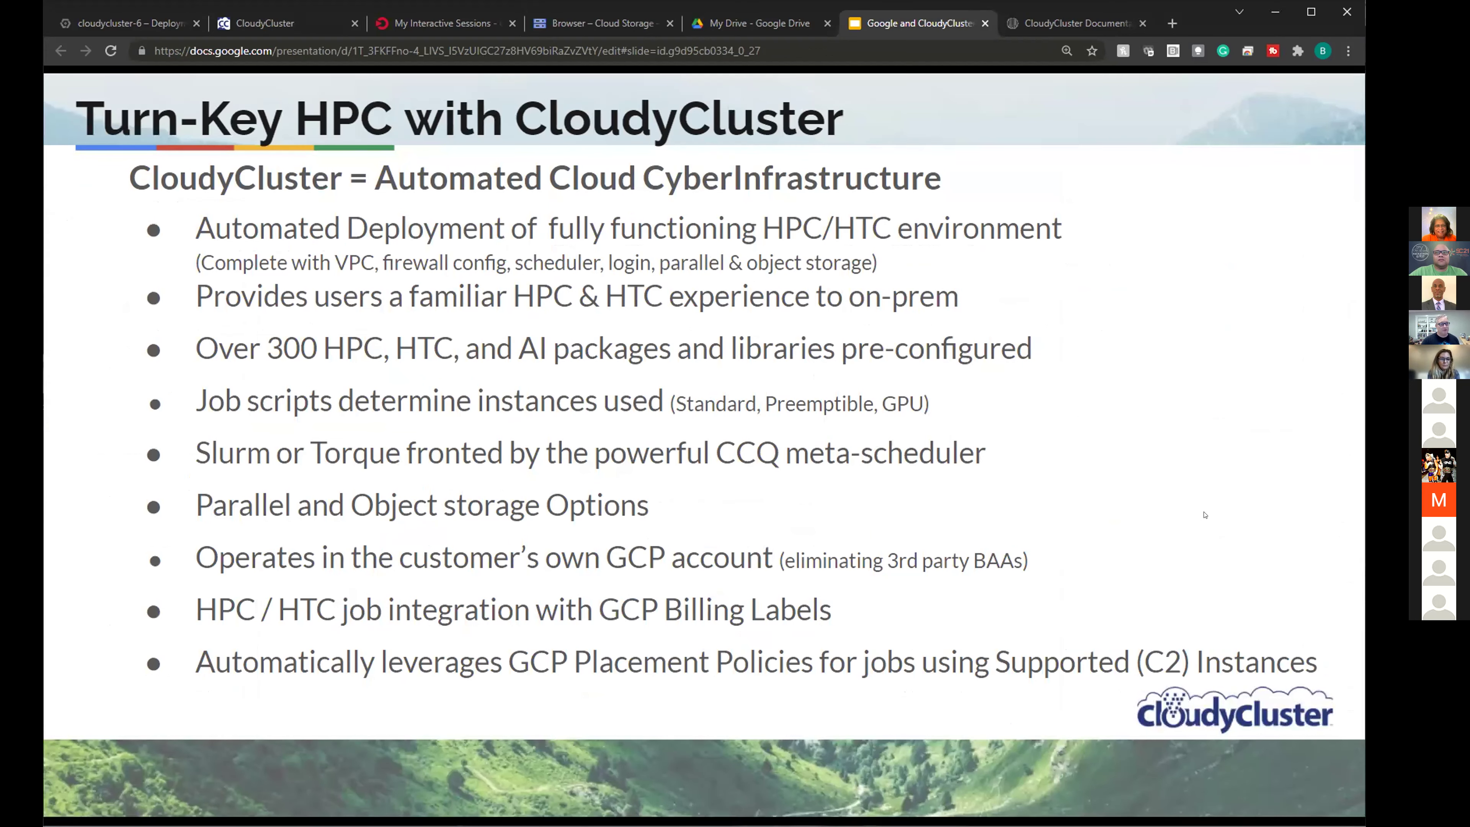